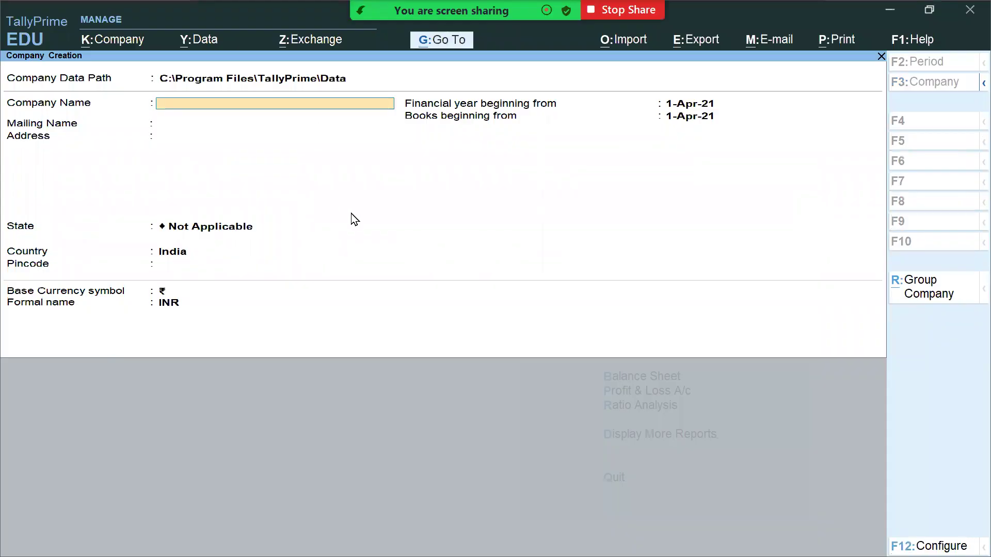
Quit the blank company creation form and open the list of companies available for selection.
key("Escape")
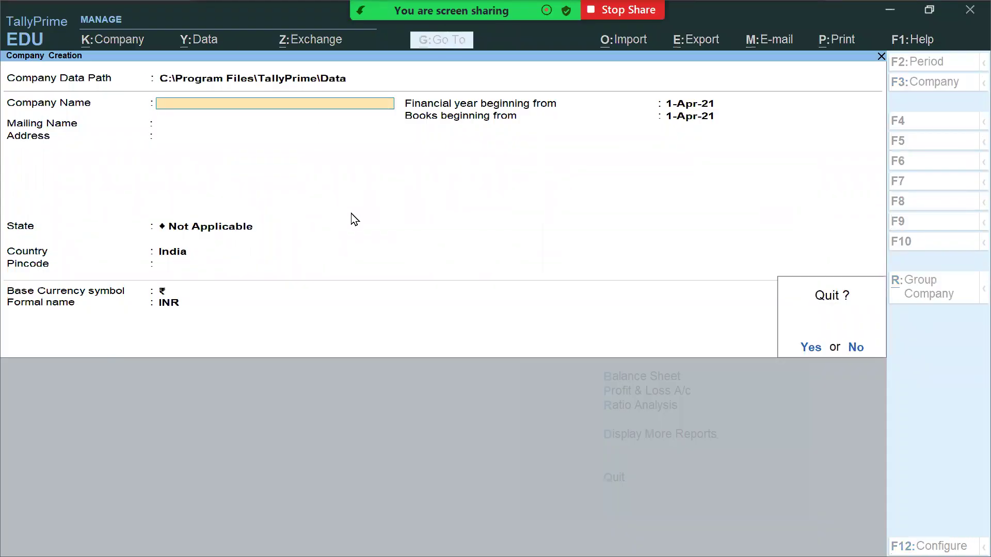
key("y")
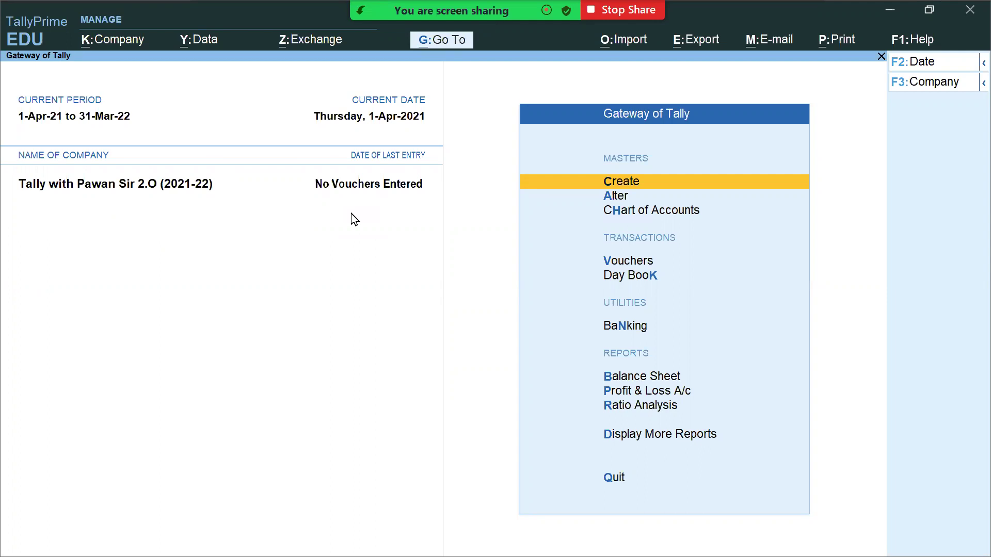
left_click(121, 39)
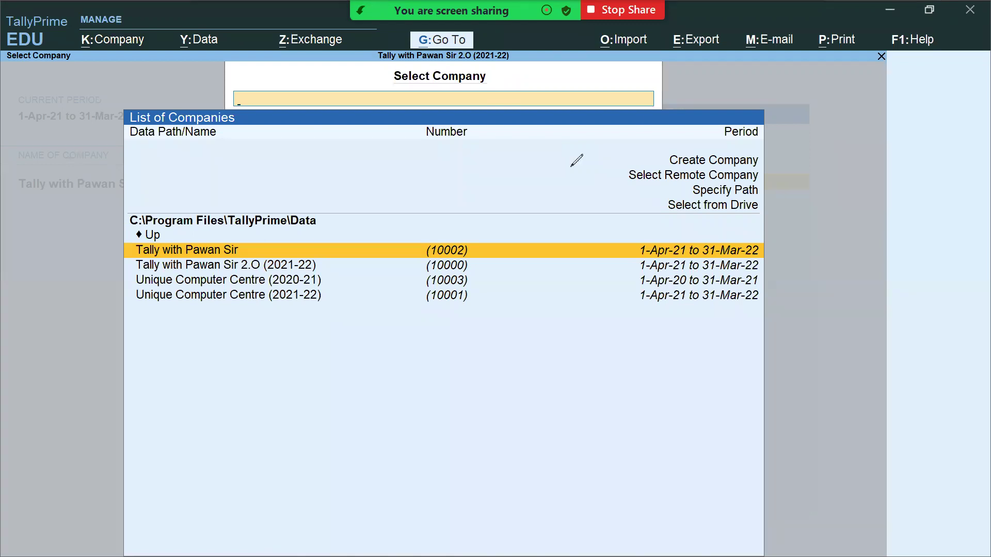
Outline the data path C:\Program Files\TallyPrime\Data in the company list with a red rectangle annotation.
left_click(351, 101)
left_click(411, 143)
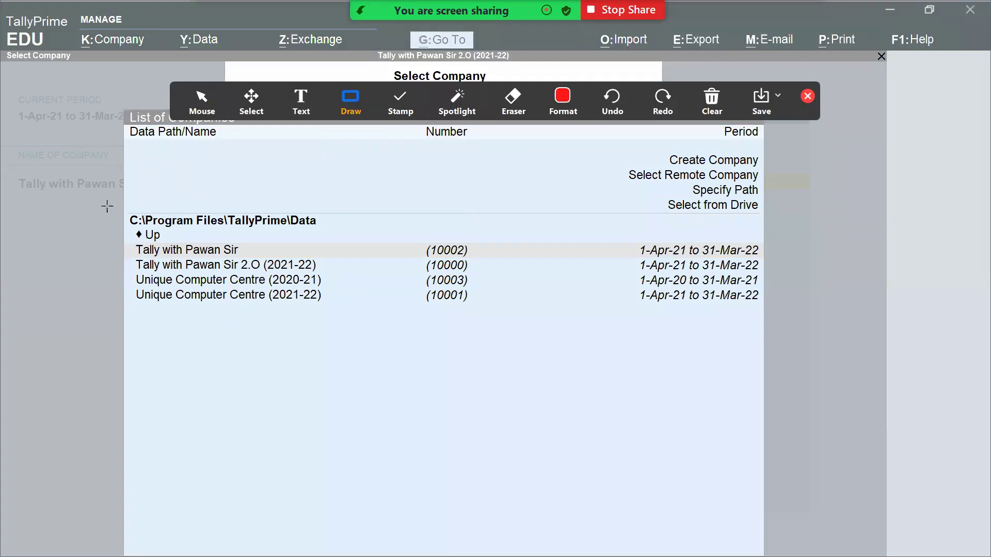
mouse_move(101, 197)
left_mouse_down()
mouse_move(325, 220)
mouse_move(336, 231)
left_mouse_up()
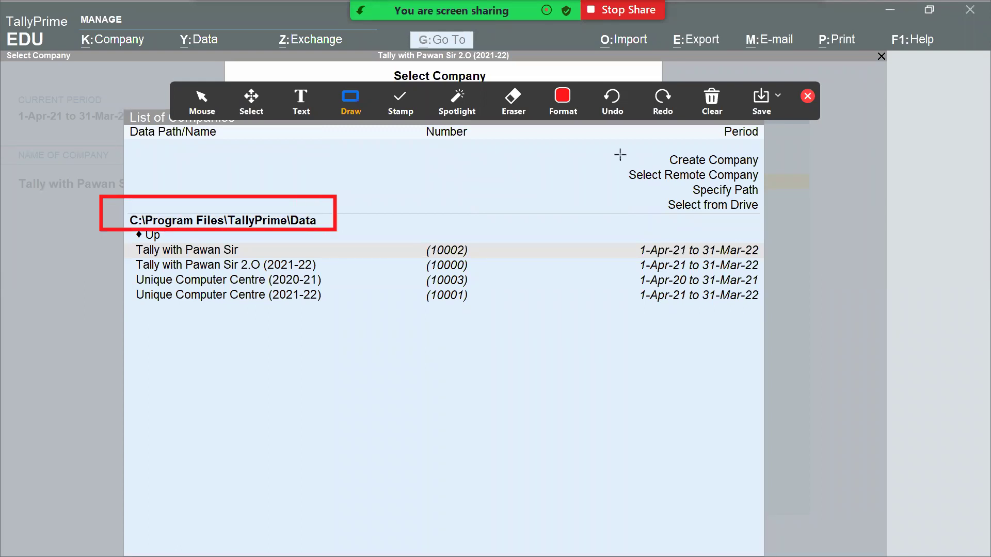
left_click(808, 96)
left_click(472, 176)
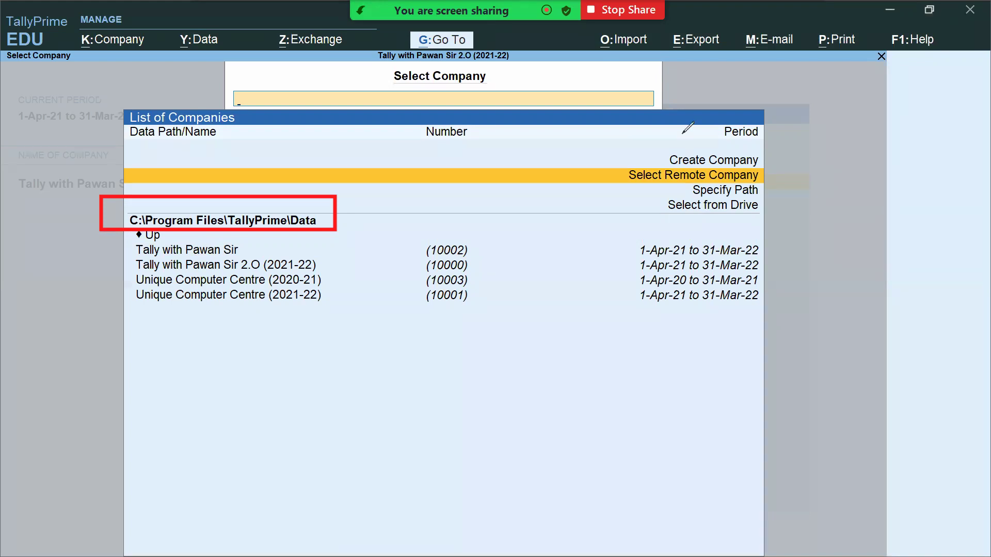
Draw red rectangles around the company names, the Data folder in the path, the empty row below, the company numbers and their periods.
left_click_drag(115, 238, 336, 308)
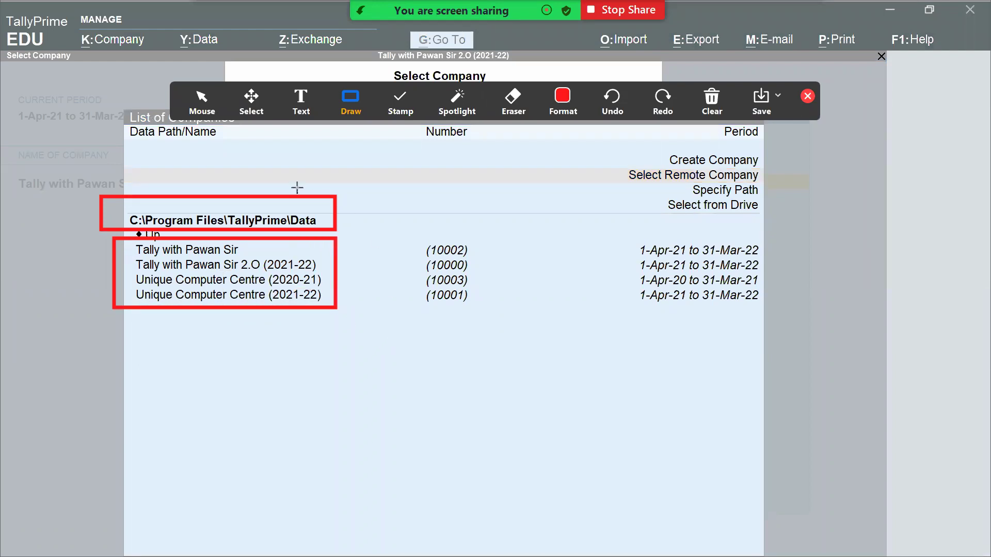
left_click_drag(283, 196, 338, 226)
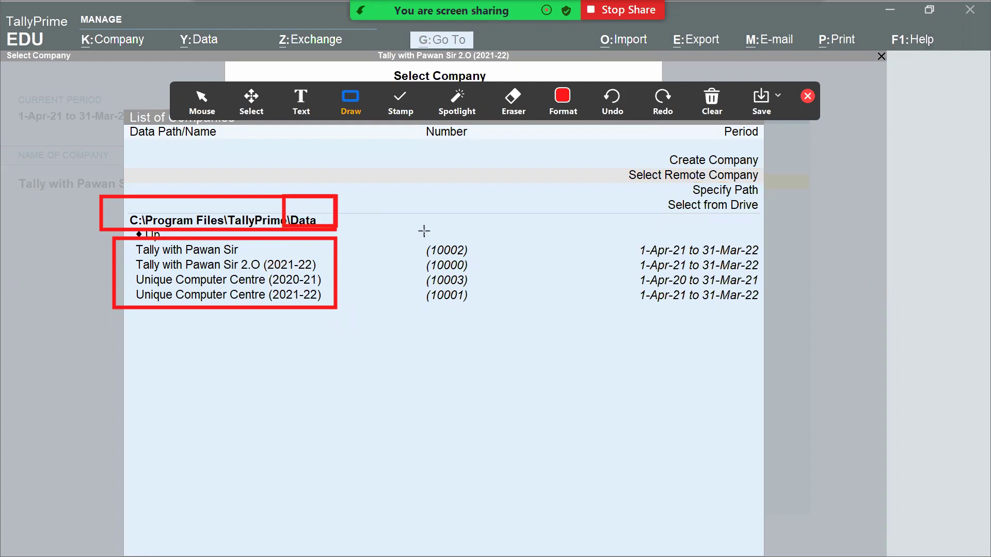
left_click_drag(411, 229, 479, 319)
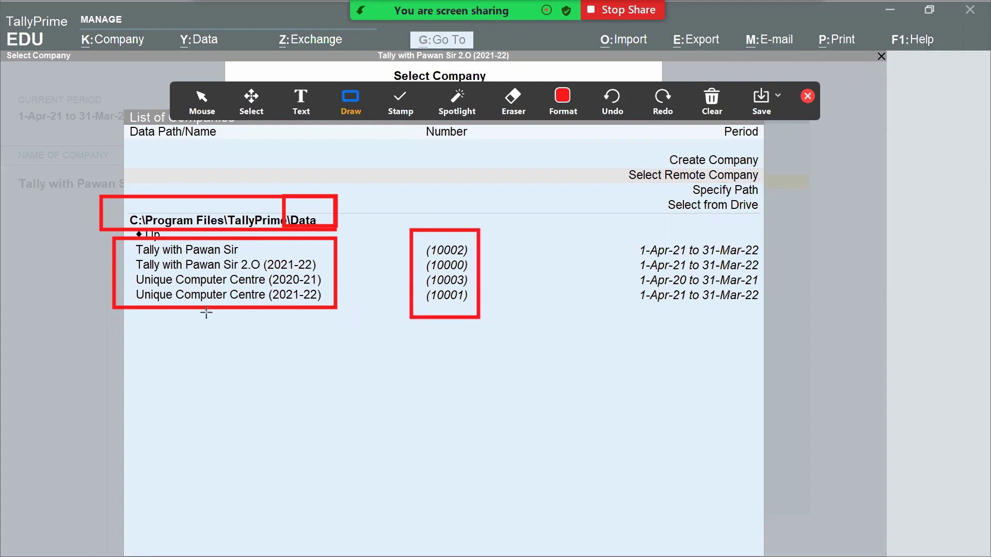
left_click_drag(113, 312, 334, 342)
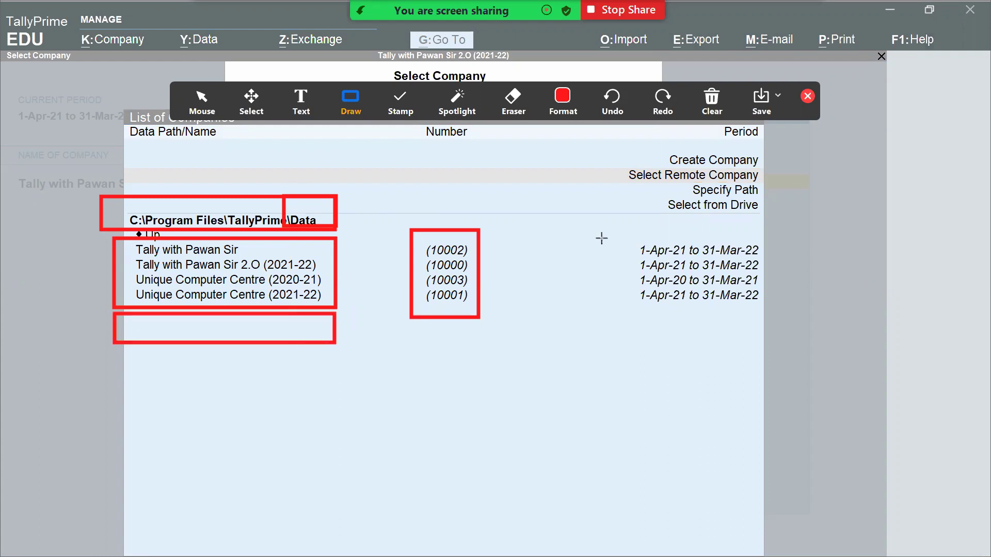
mouse_move(608, 218)
left_mouse_down()
mouse_move(758, 327)
mouse_move(802, 325)
left_mouse_up()
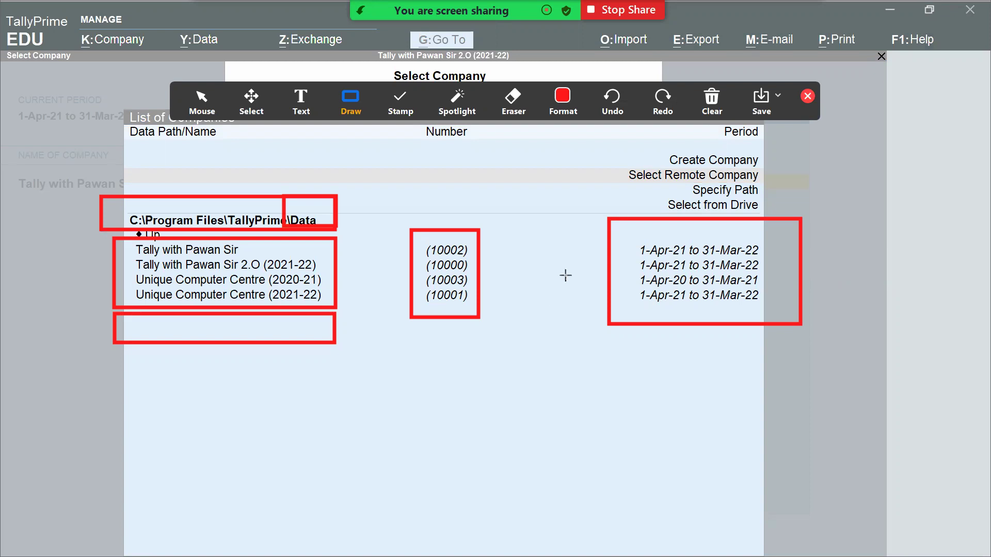
Clear all annotation drawings from the company list and close the annotation tools.
left_click(712, 100)
left_click(744, 139)
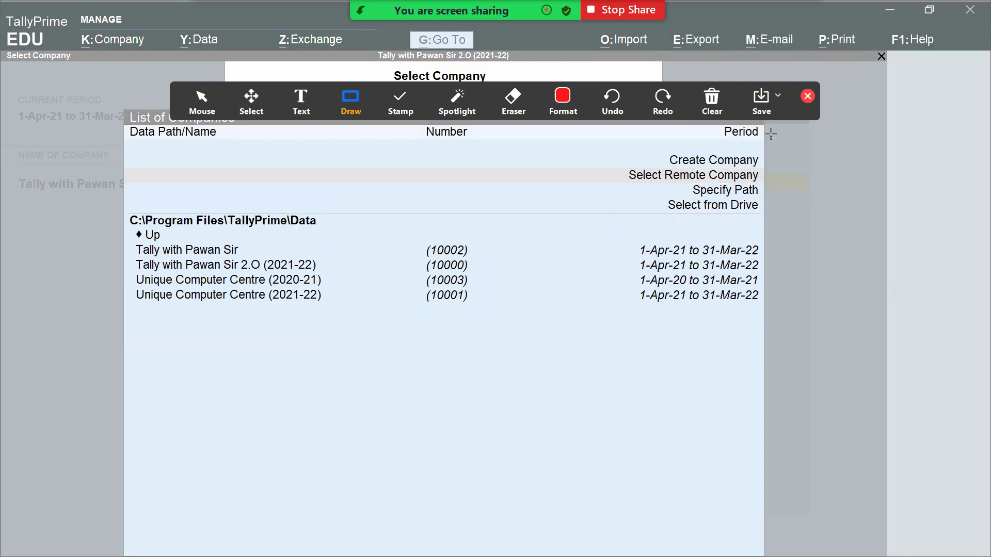
left_click(807, 96)
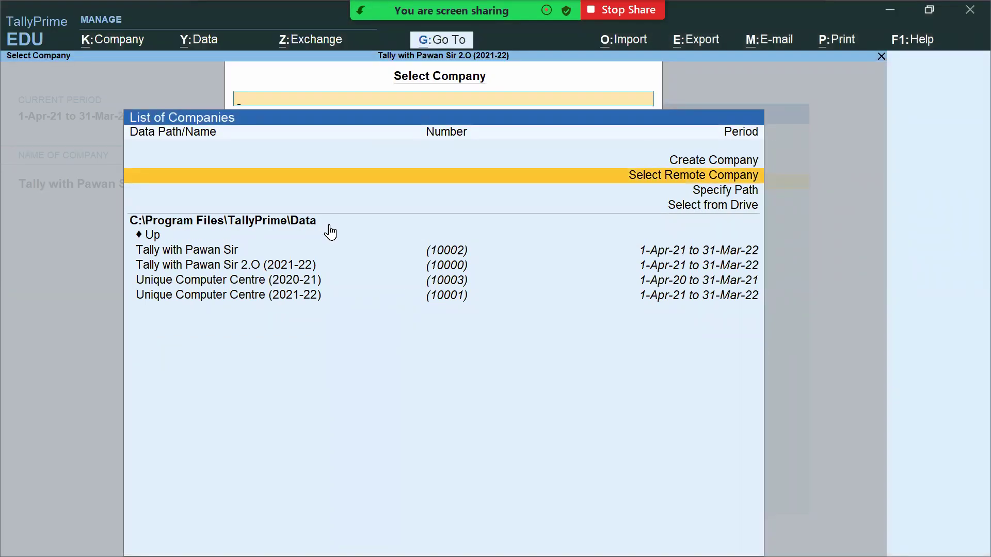
key("alt+Tab")
key("alt+Tab")
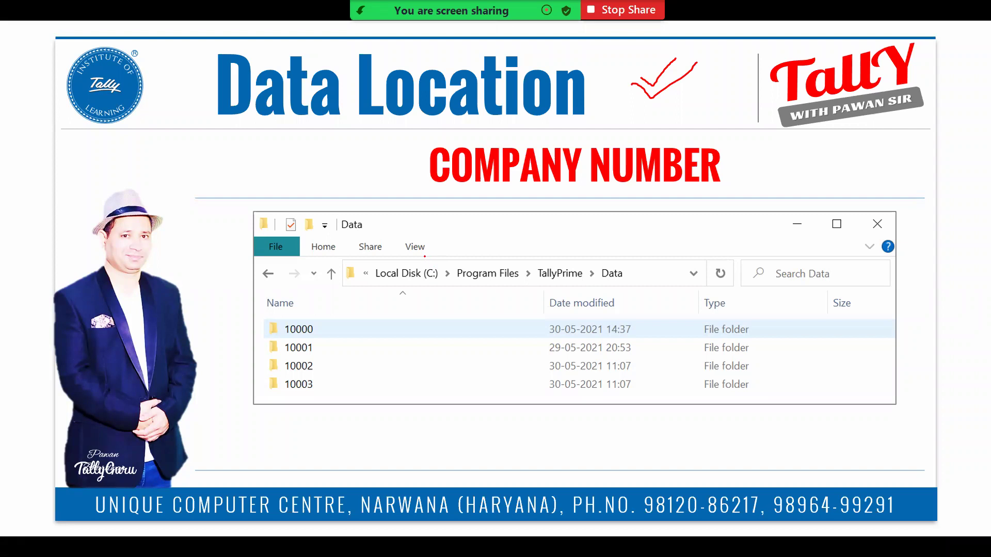
mouse_move(432, 261)
left_mouse_down()
mouse_move(440, 243)
mouse_move(485, 262)
mouse_move(502, 237)
left_mouse_up()
mouse_move(563, 253)
left_mouse_down()
mouse_move(585, 234)
mouse_move(627, 239)
left_mouse_up()
left_click(625, 257)
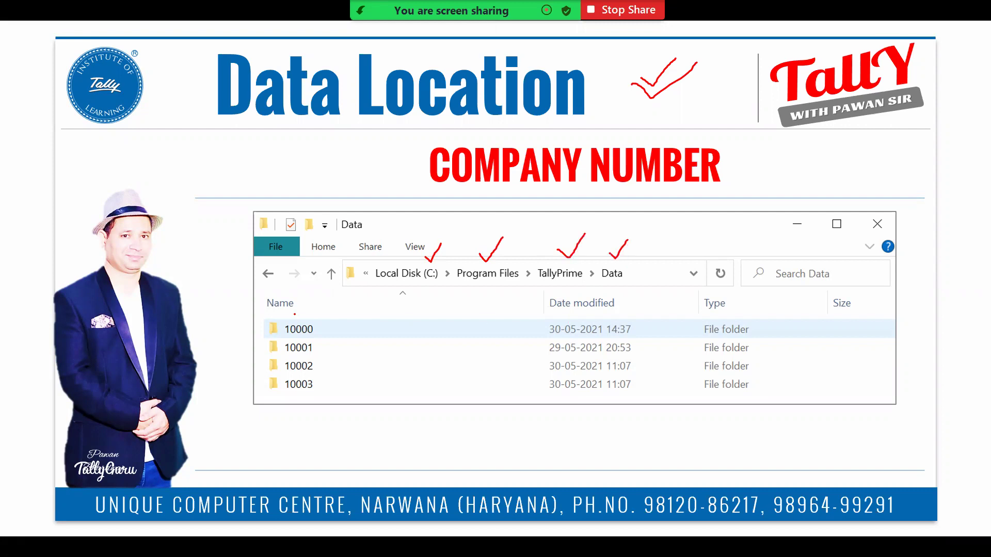
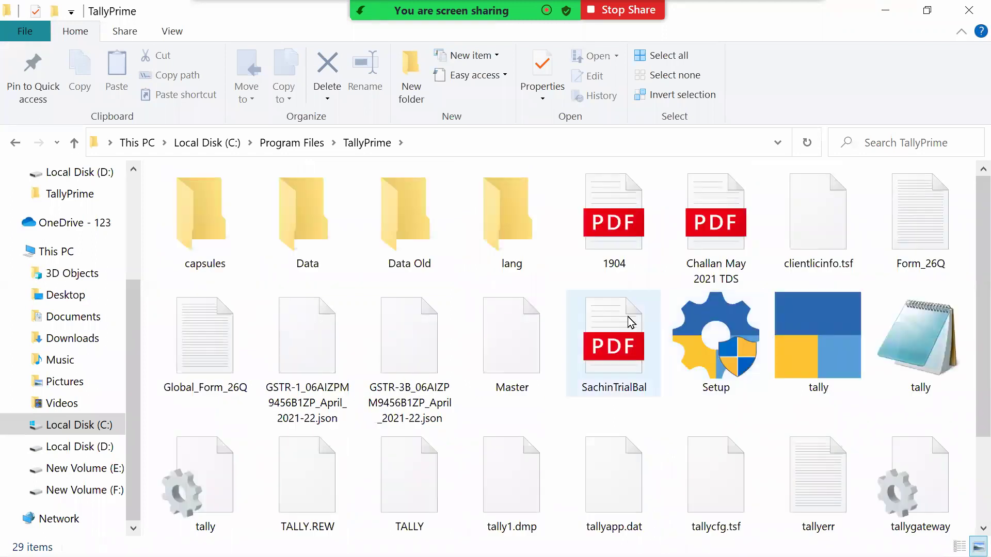
Look through the TallyPrime program folder and open its Data folder.
scroll(618, 423, "down", 3)
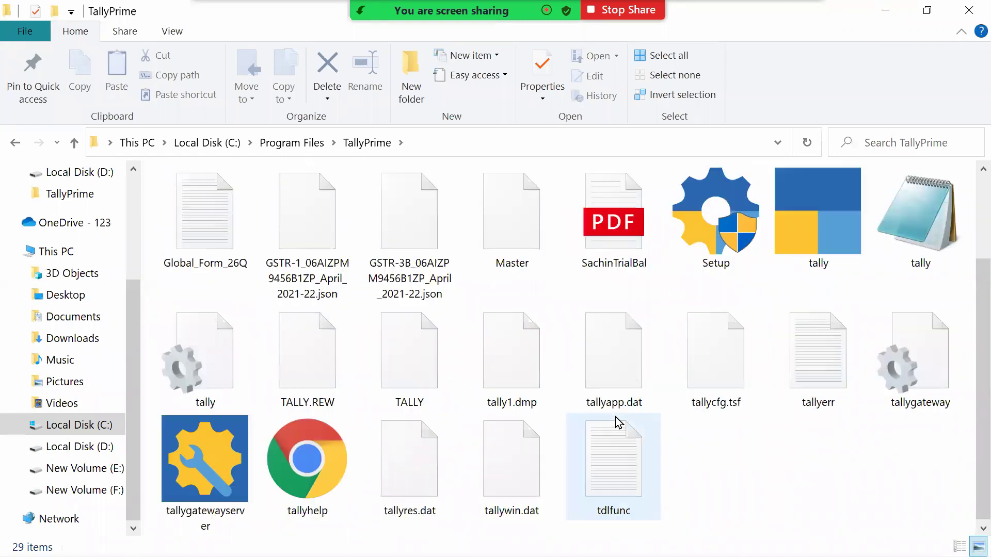
scroll(697, 469, "up", 3)
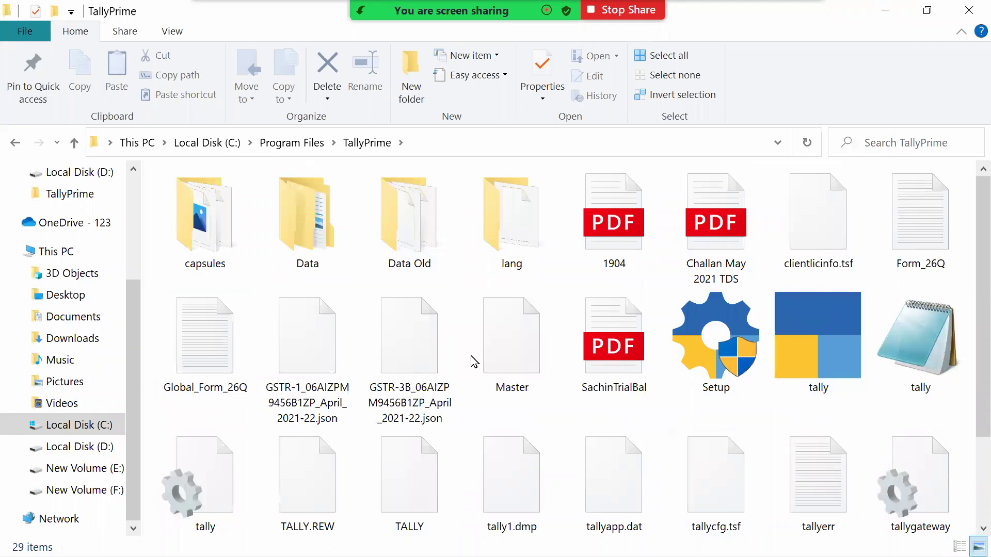
mouse_move(310, 241)
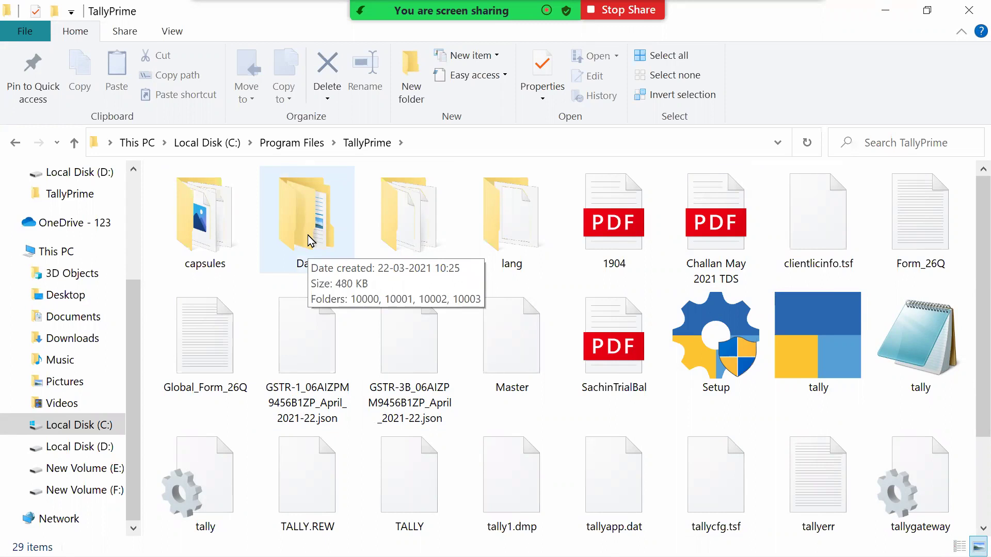
double_click(310, 241)
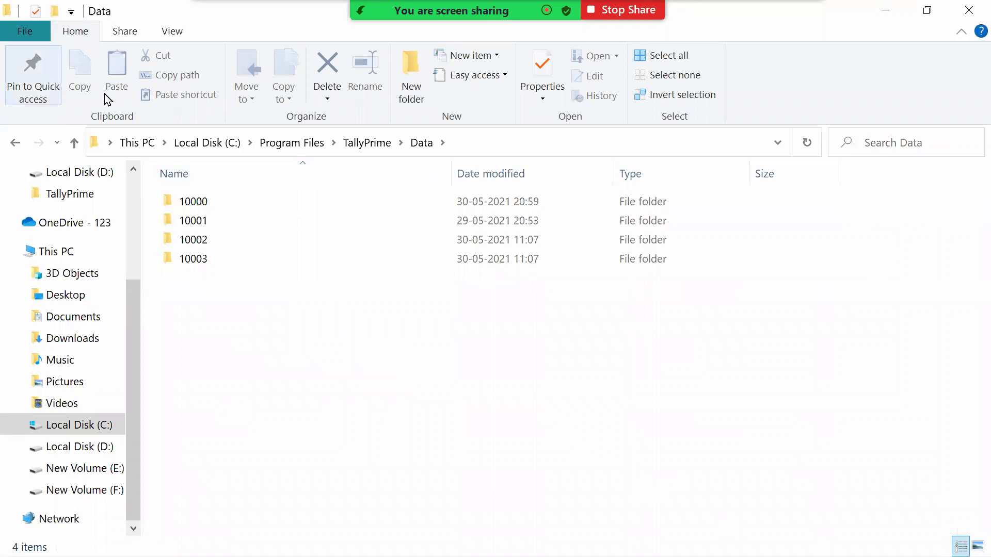
Hide the navigation pane in the Data folder window and keep the window maximized.
left_click(172, 34)
left_click(42, 98)
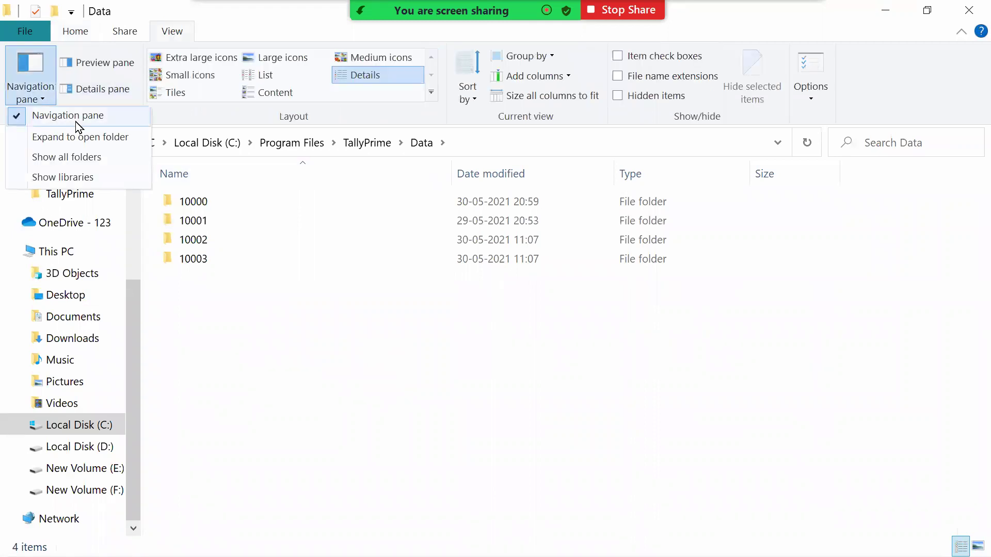
left_click(68, 114)
left_click(928, 11)
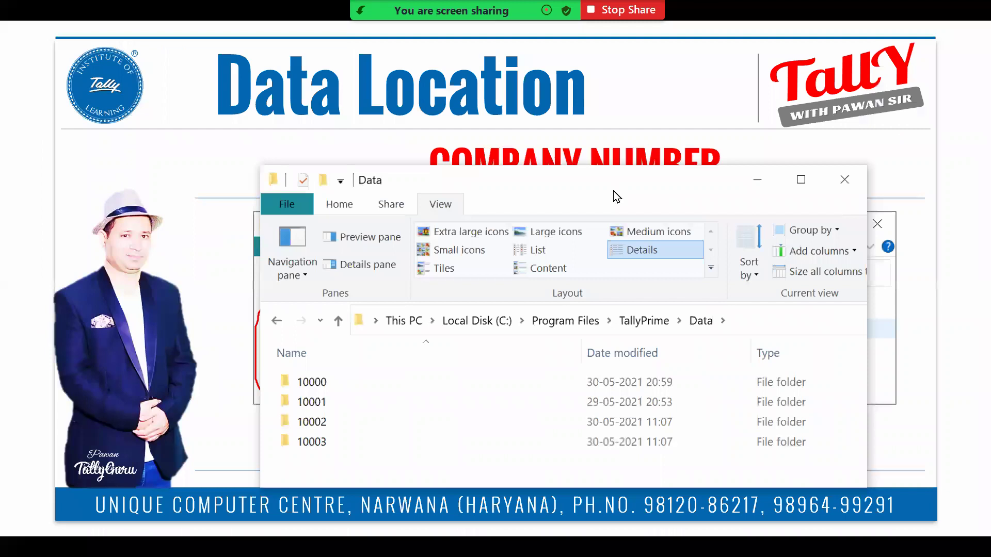
left_click_drag(593, 204, 536, 211)
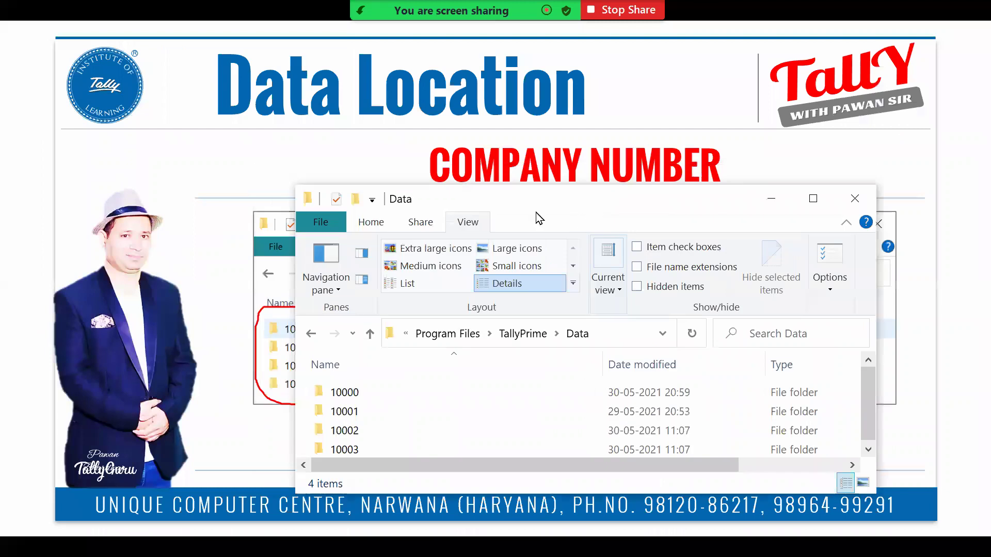
left_click(755, 205)
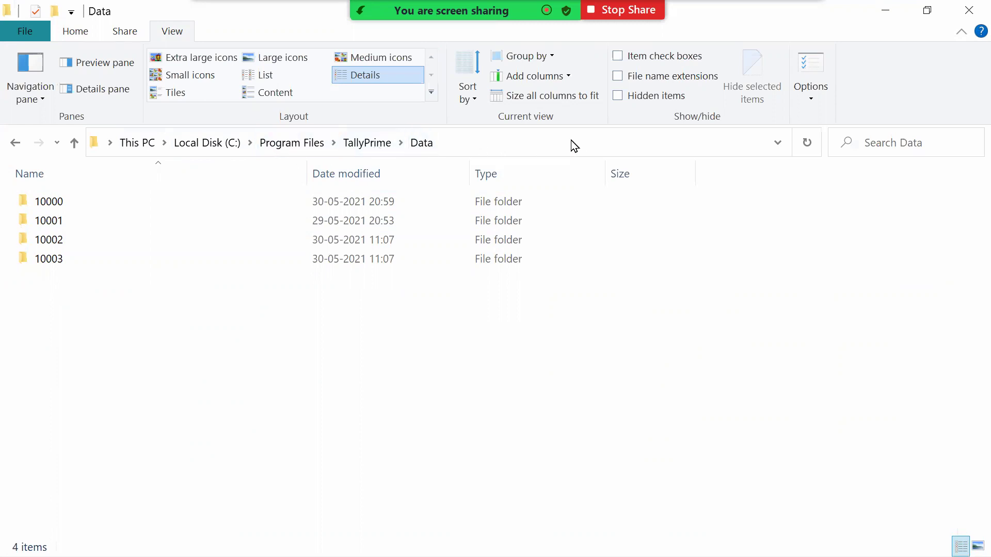
Examine the full path of the Data folder and its company folders 10000 to 10003.
left_click(511, 151)
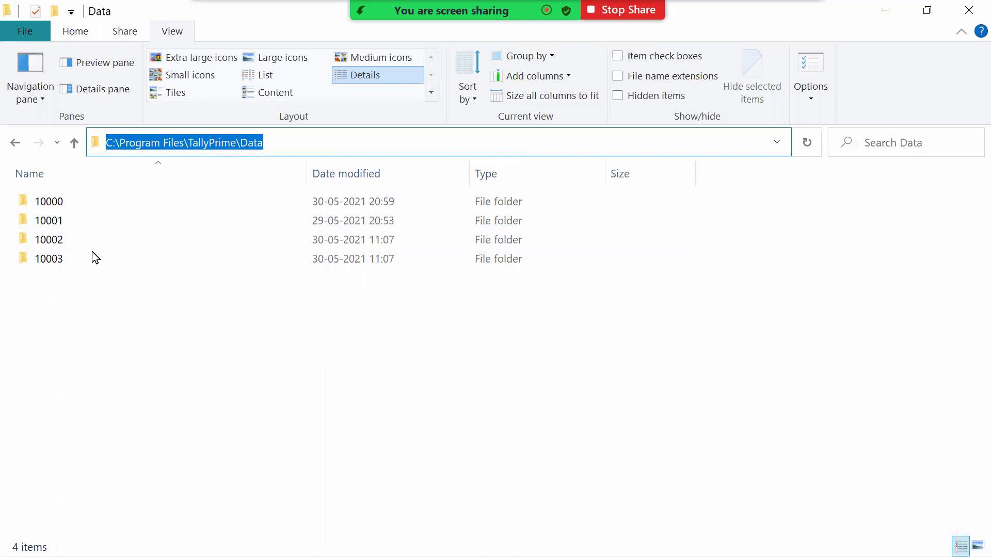
left_click(54, 203)
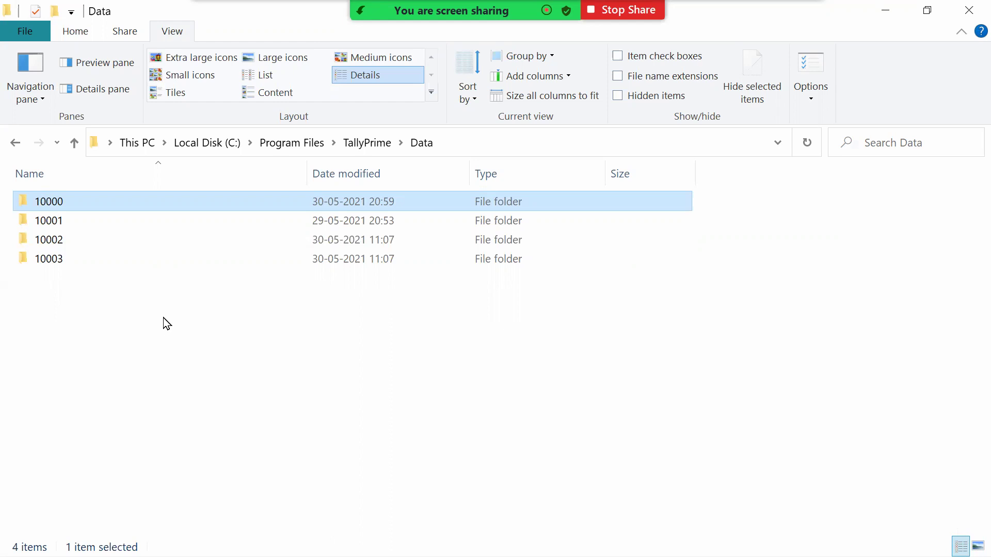
mouse_move(54, 209)
left_click(337, 243)
left_click(338, 262)
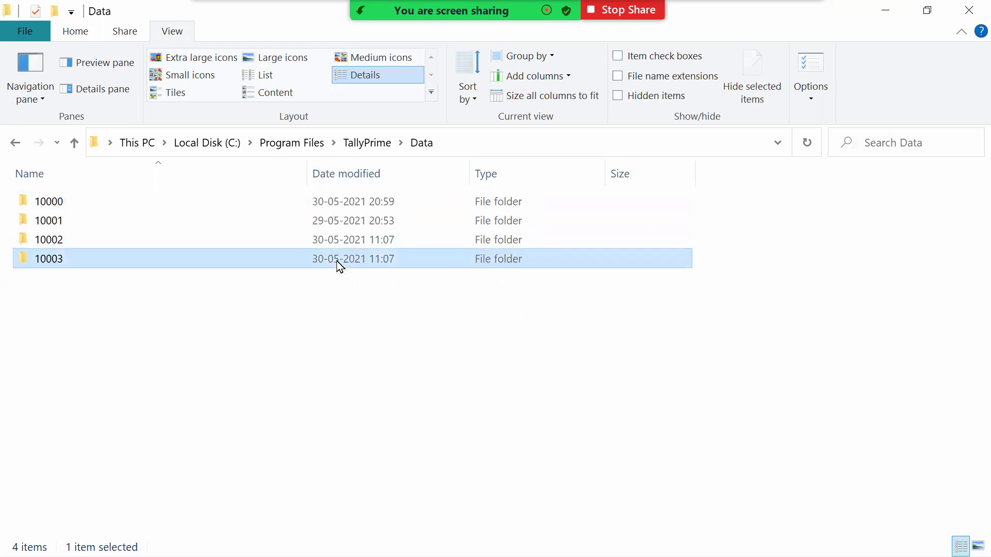
left_click(333, 223)
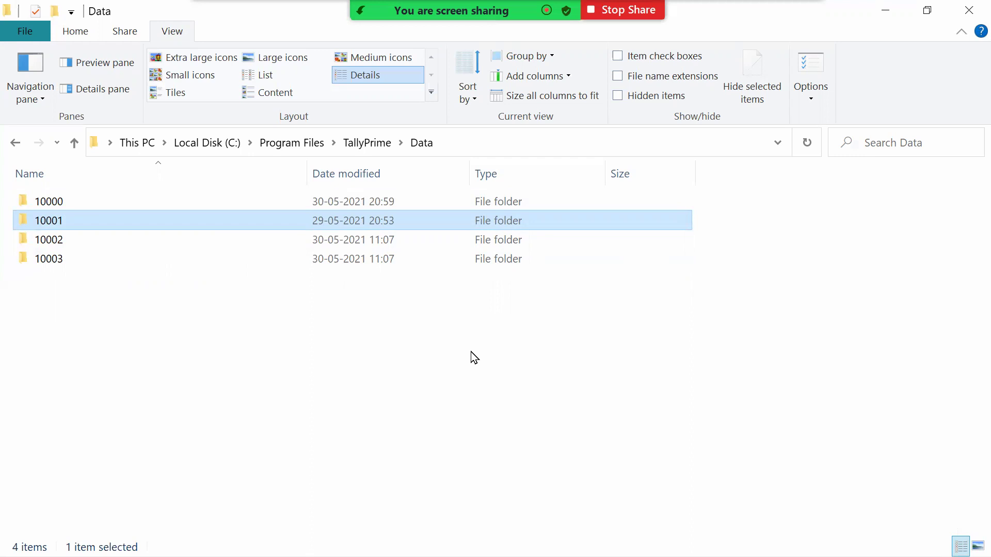
Close the Remote Desktop Connection window and select the 10000 folder.
left_click(640, 302)
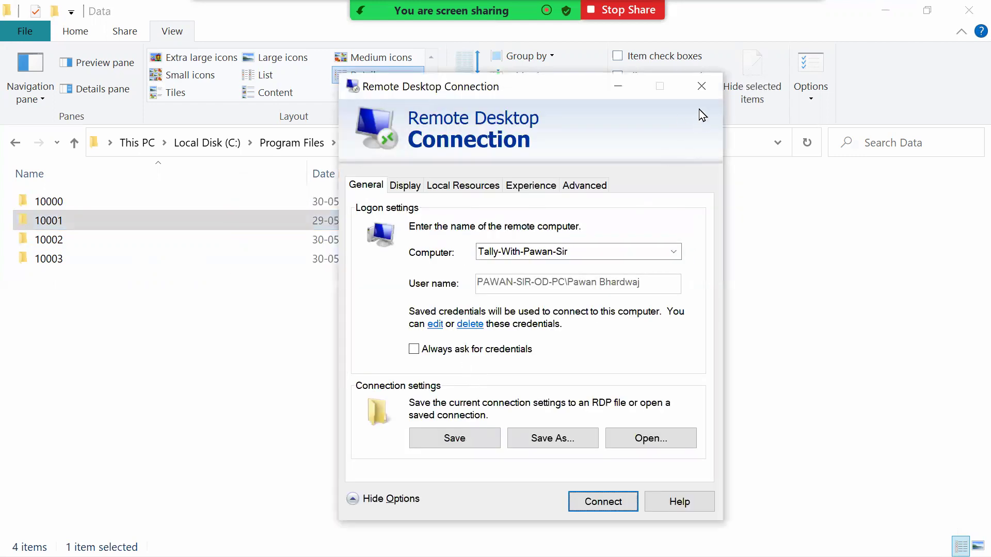
left_click(702, 86)
left_click(186, 366)
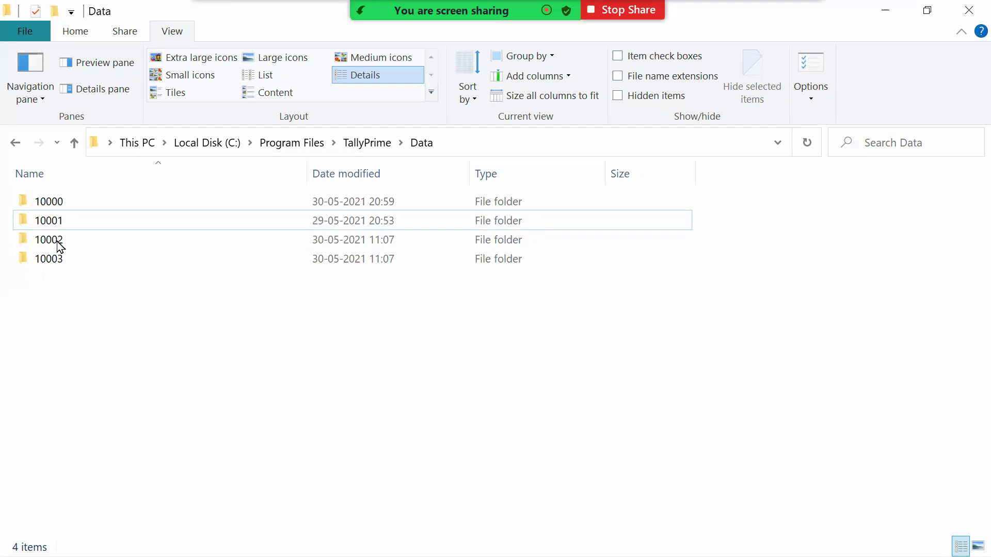
left_click(32, 205)
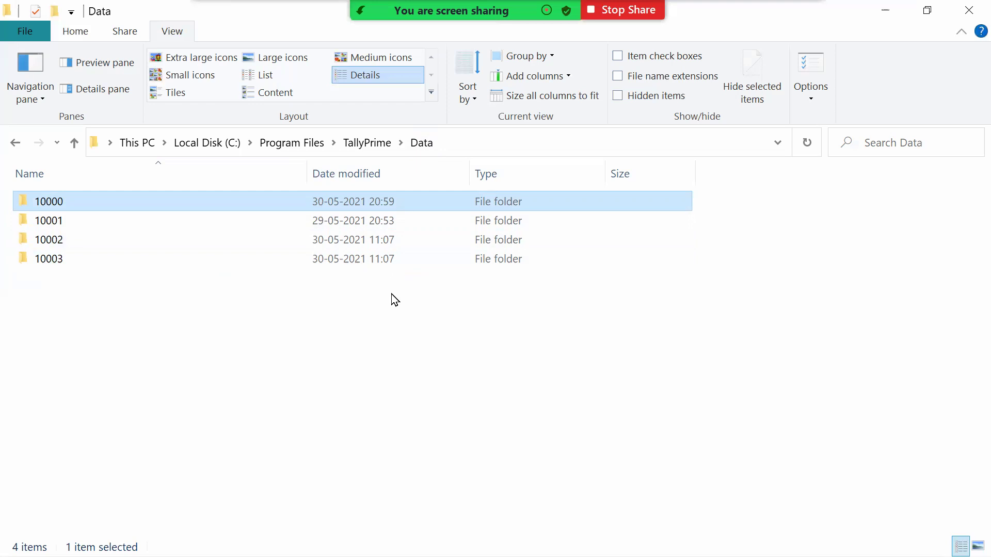
Switch back to TallyPrime and start creating a new company from the company list.
key("alt+Tab")
key("Tab")
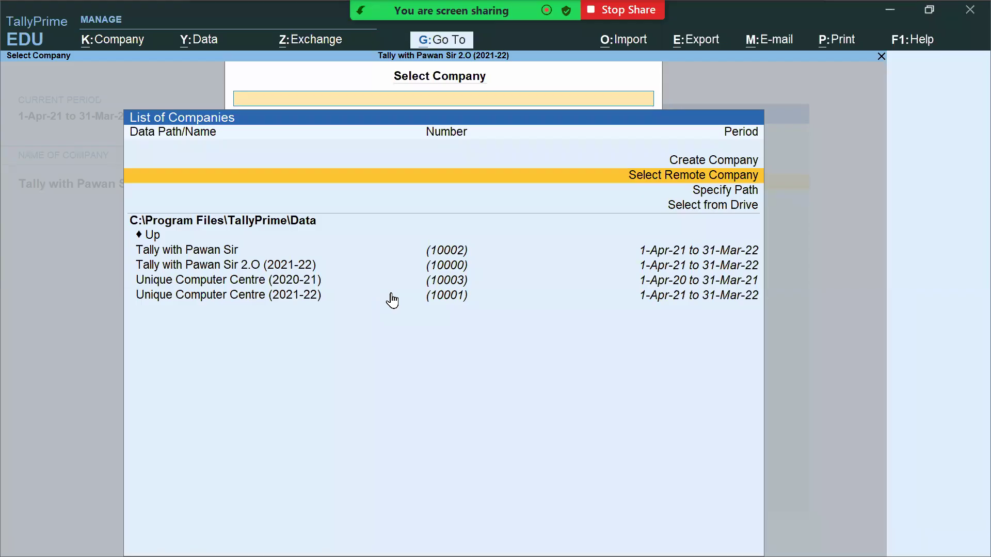
left_click(713, 161)
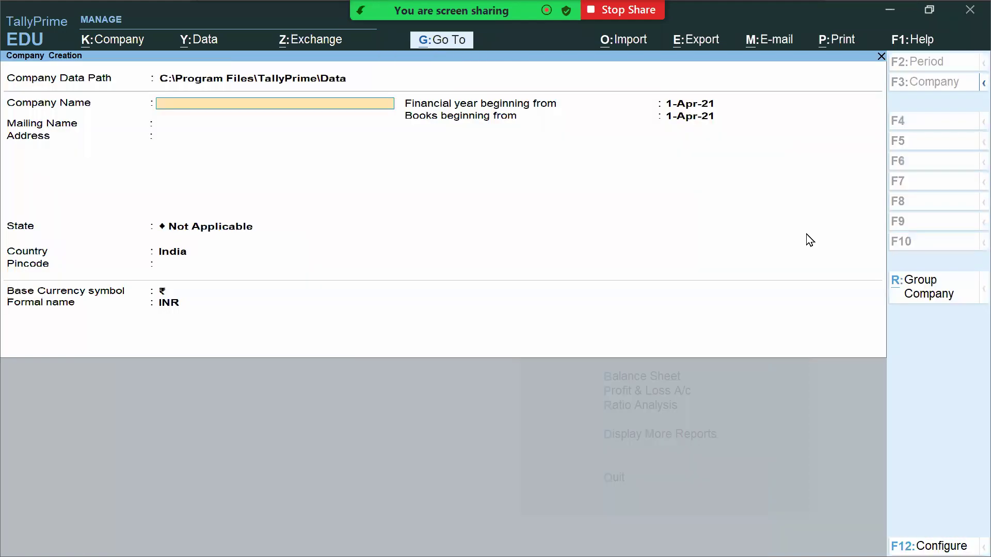
Name the company Tally the Mentor (2021-22), accept the same mailing name and leave the address blank.
type("Tally the Mentor (202")
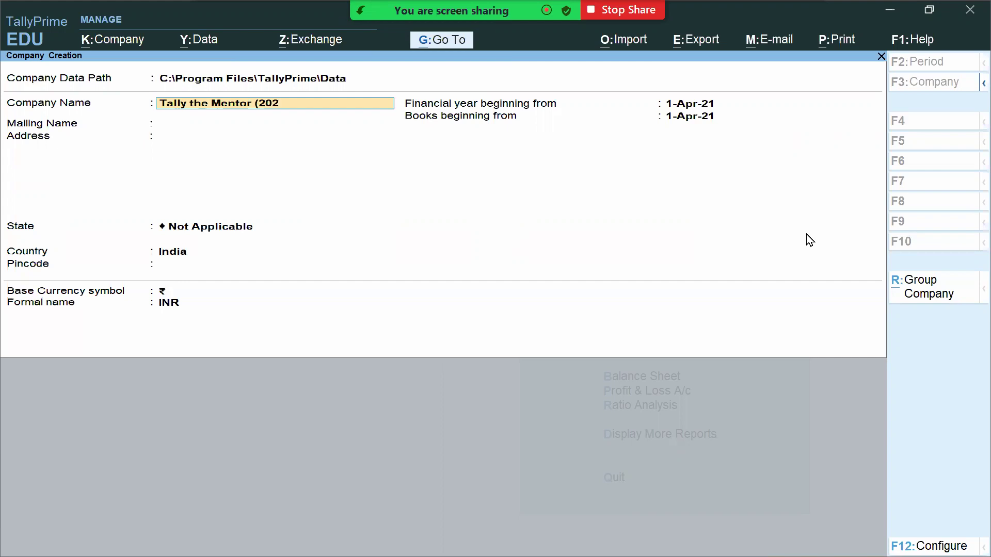
type("1-22)")
key("Return")
key("Return")
key("Return")
Set the company's state to Haryana, enter its pincode and save the new company.
type("h")
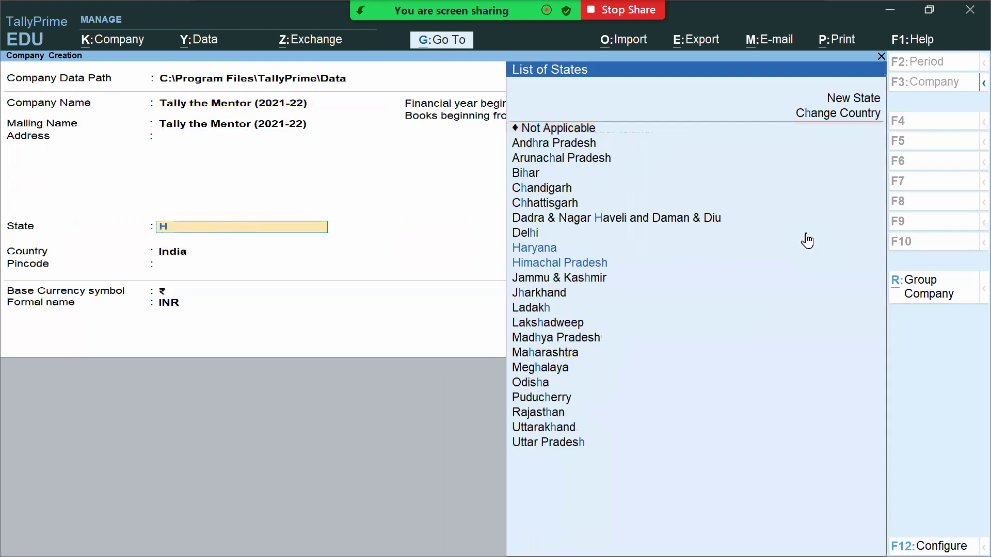
key("Return")
type("126116")
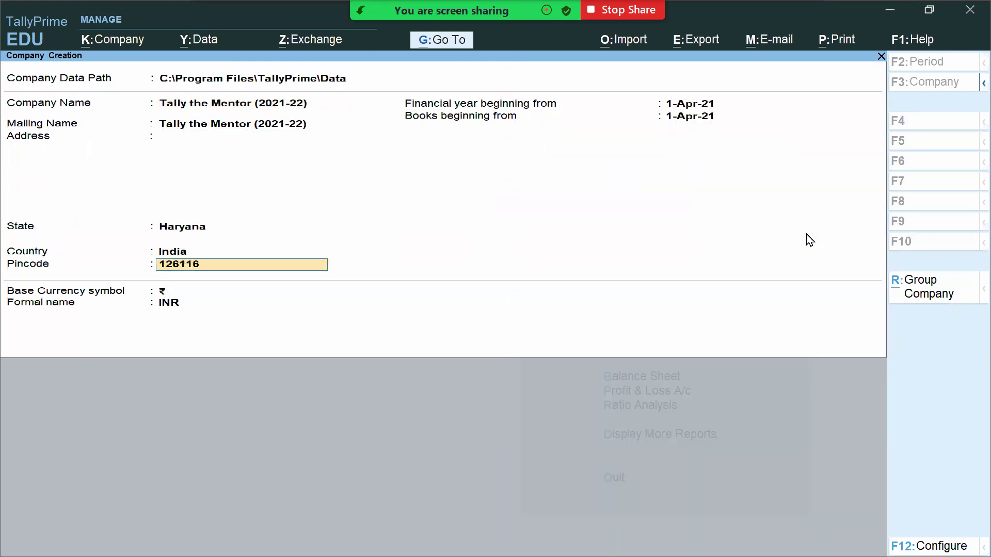
key("ctrl+a")
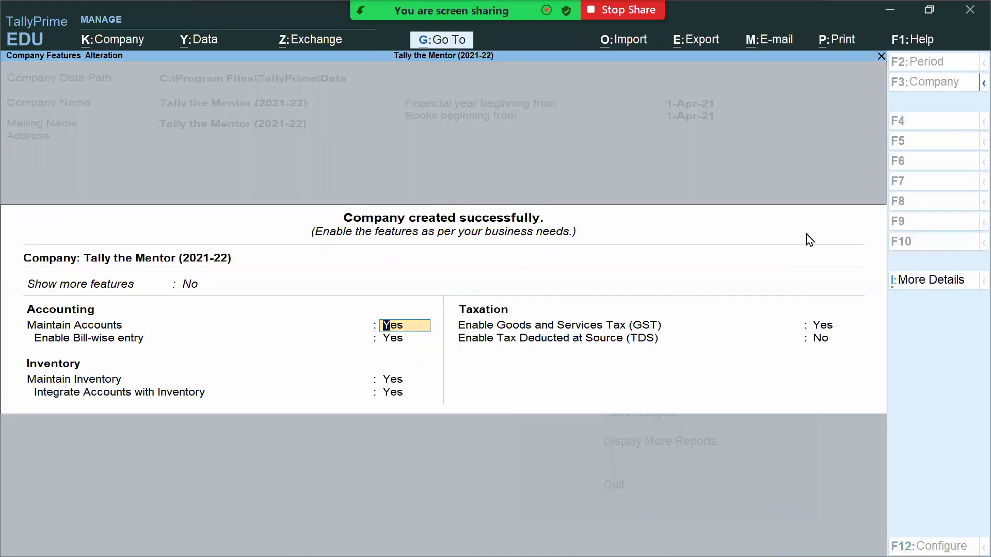
Keep Maintain Accounts on, disable bill-wise entry, inventory and GST for the company, and save the features.
key("Return")
type("n")
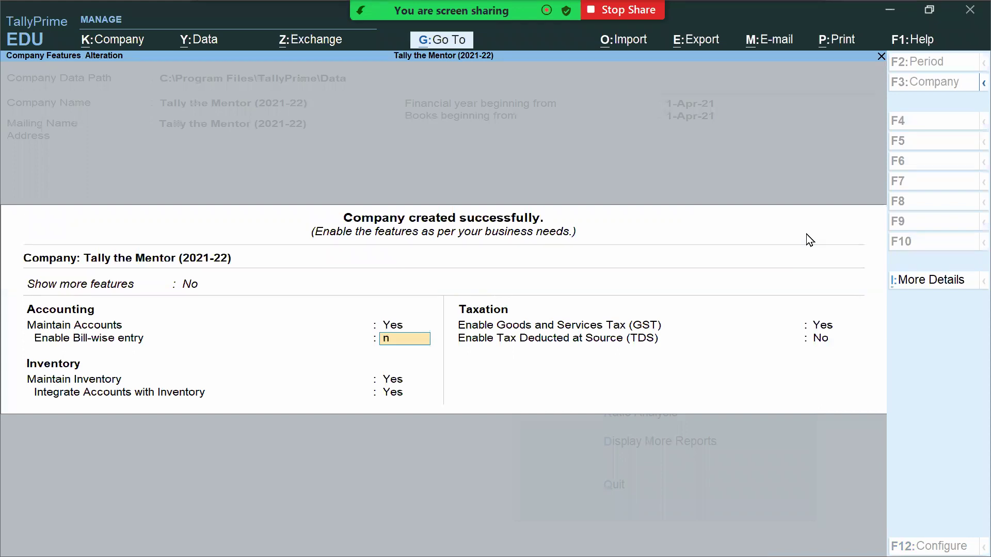
key("Return")
type("n")
key("Return")
type("n")
key("Return")
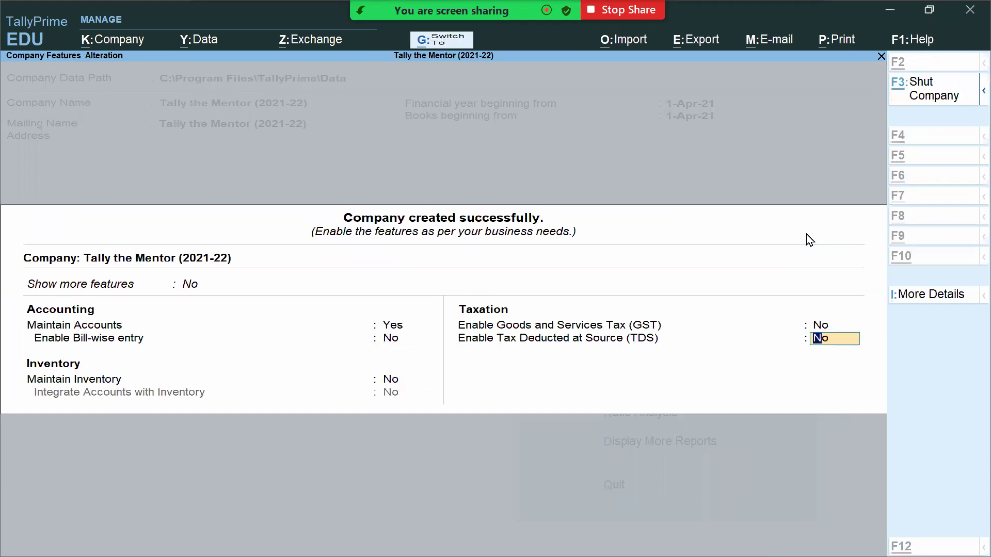
key("ctrl+a")
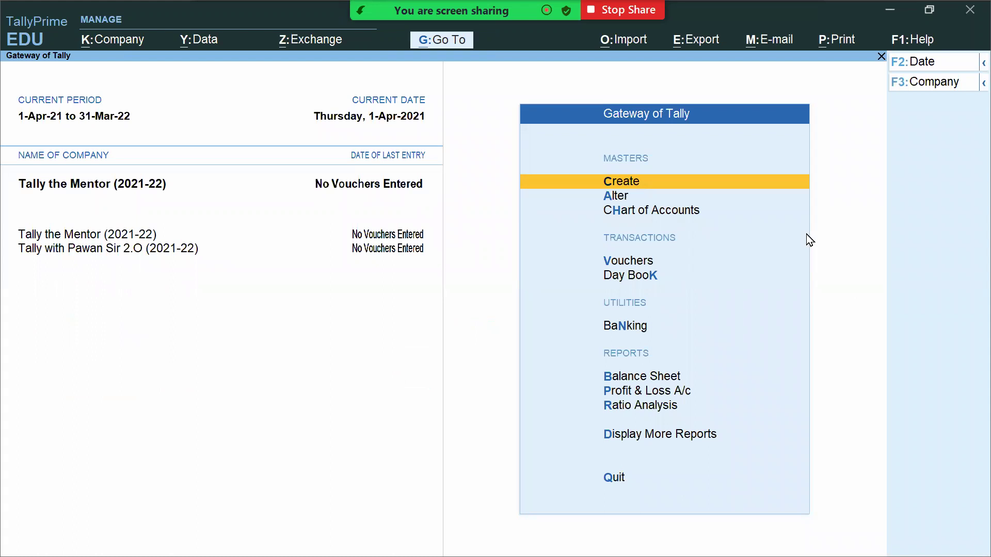
Switch to the Data folder in File Explorer and select the new company's folder 10004.
key("alt")
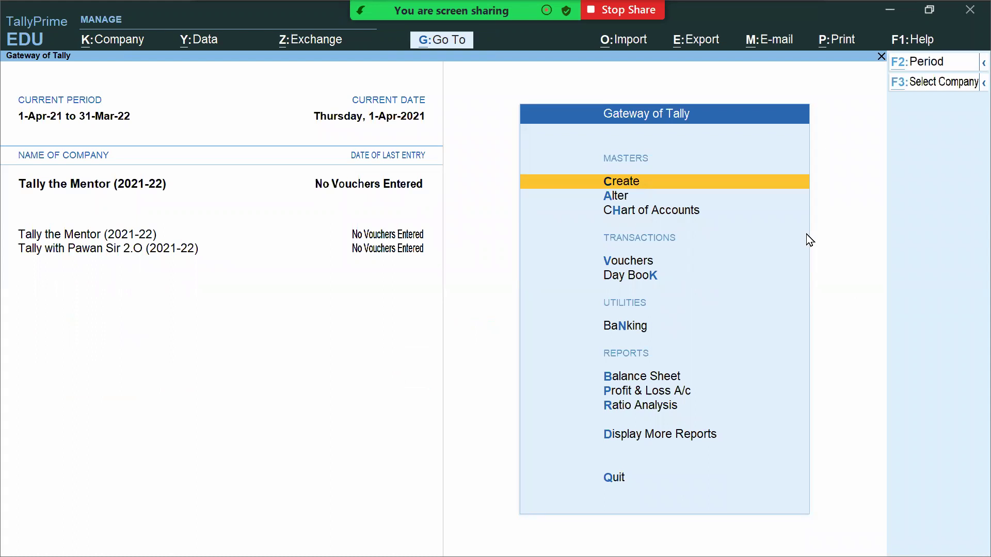
key("alt+Tab")
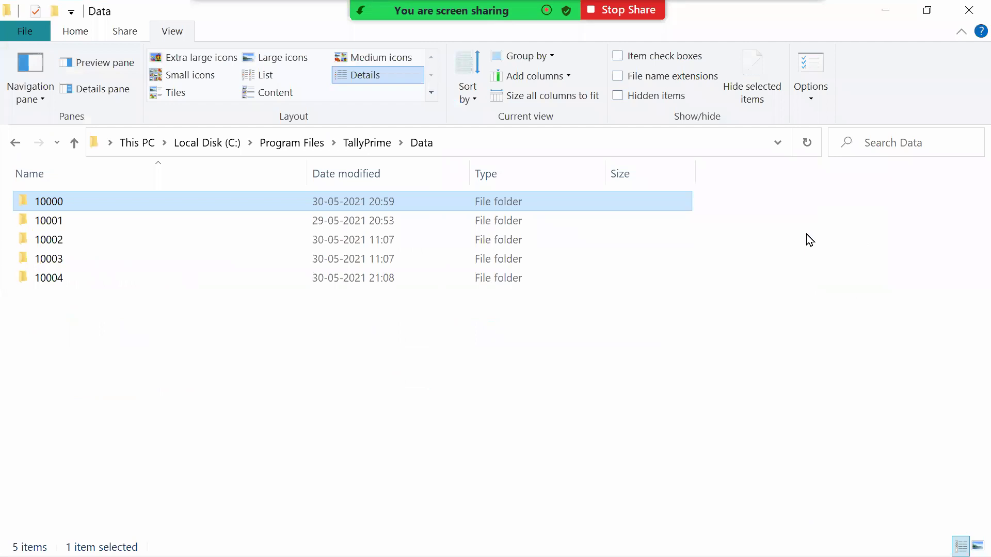
left_click(63, 285)
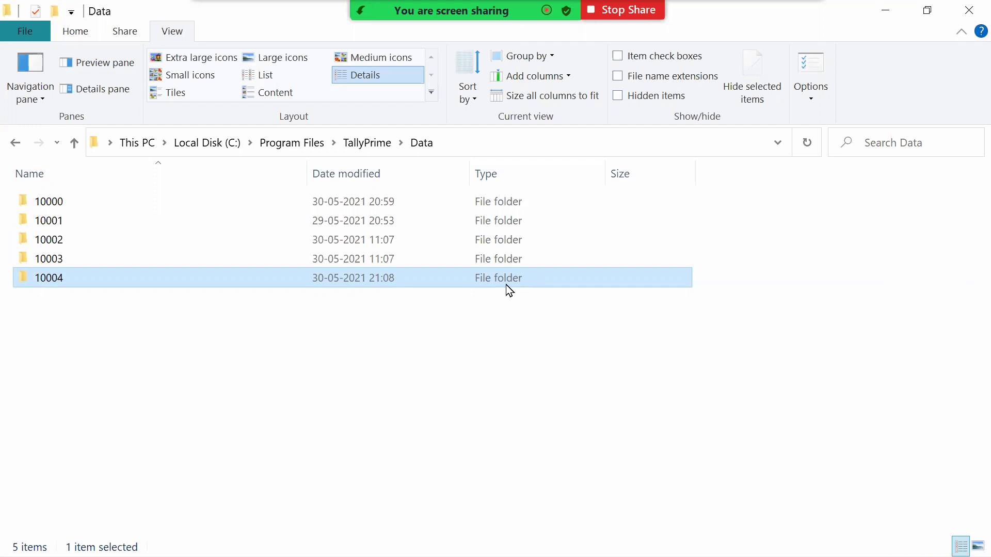
Switch back to TallyPrime and shut both open companies, starting with Tally the Mentor (2021-22).
key("alt+Tab")
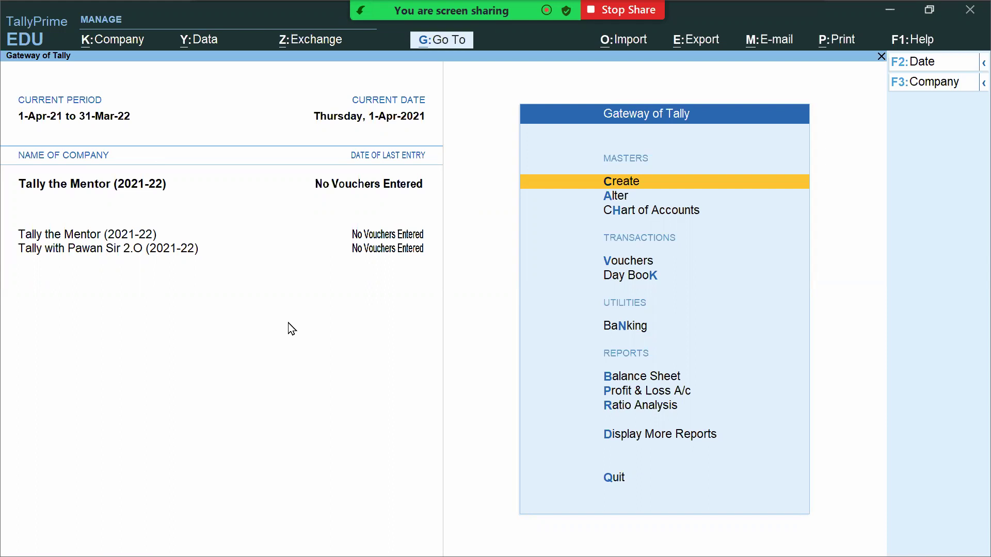
left_click(973, 93)
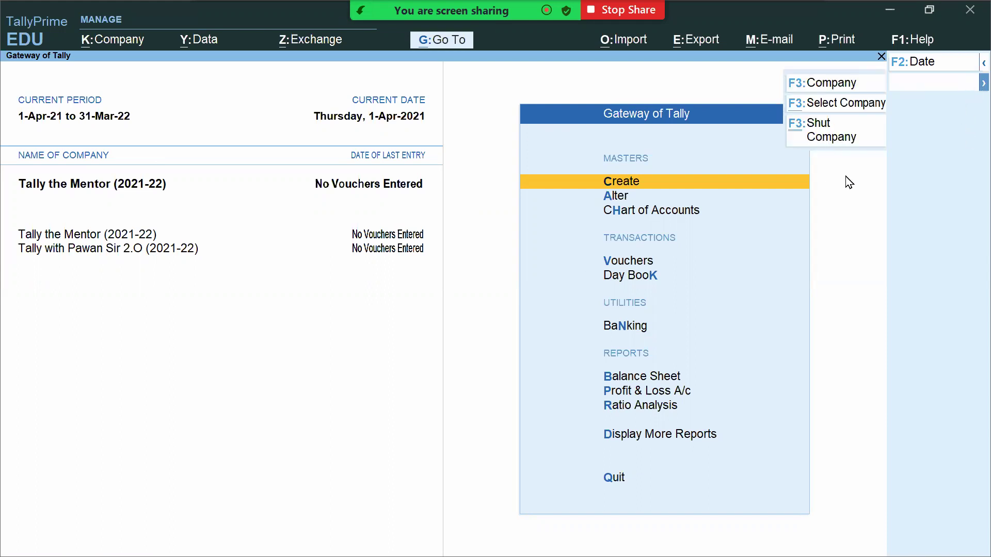
left_click(724, 161)
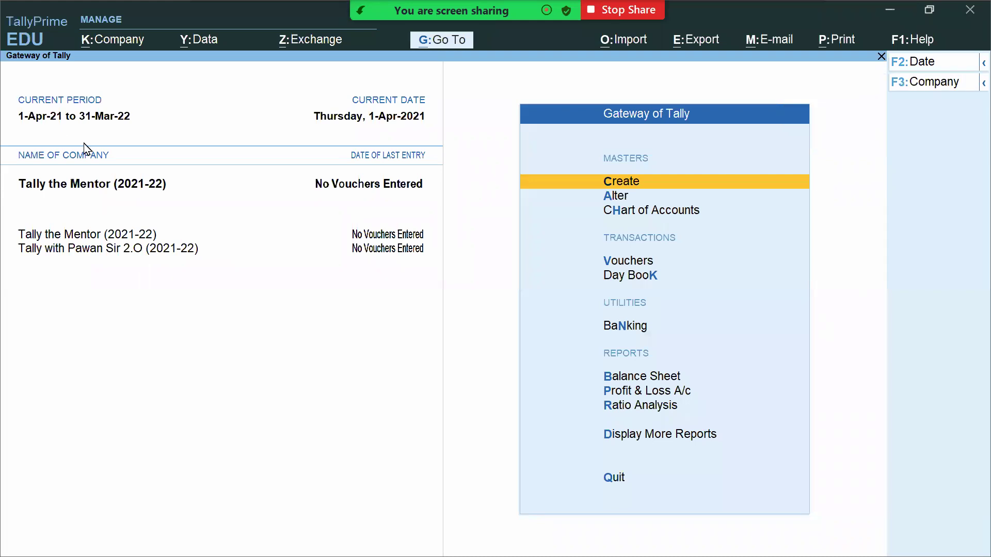
left_click(107, 41)
left_click(122, 132)
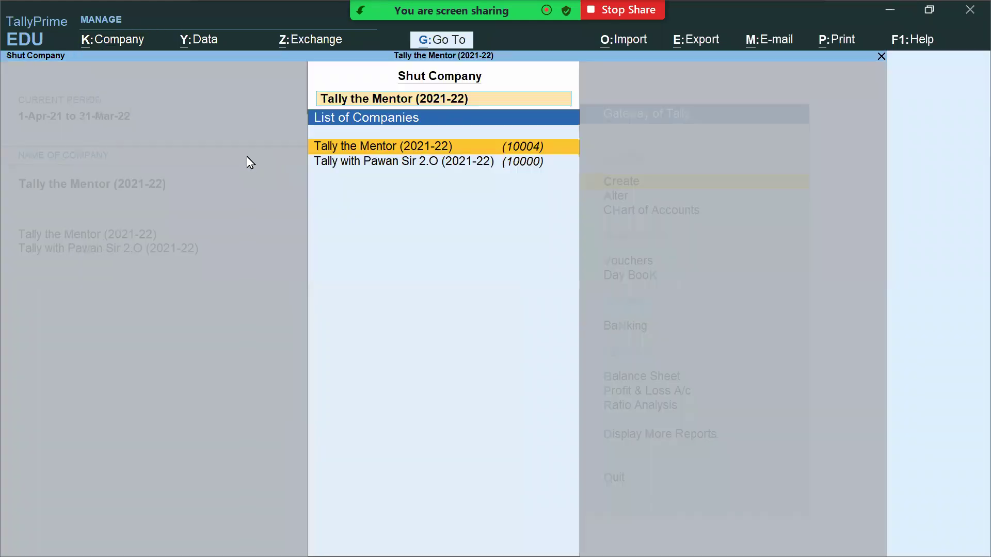
key("Return")
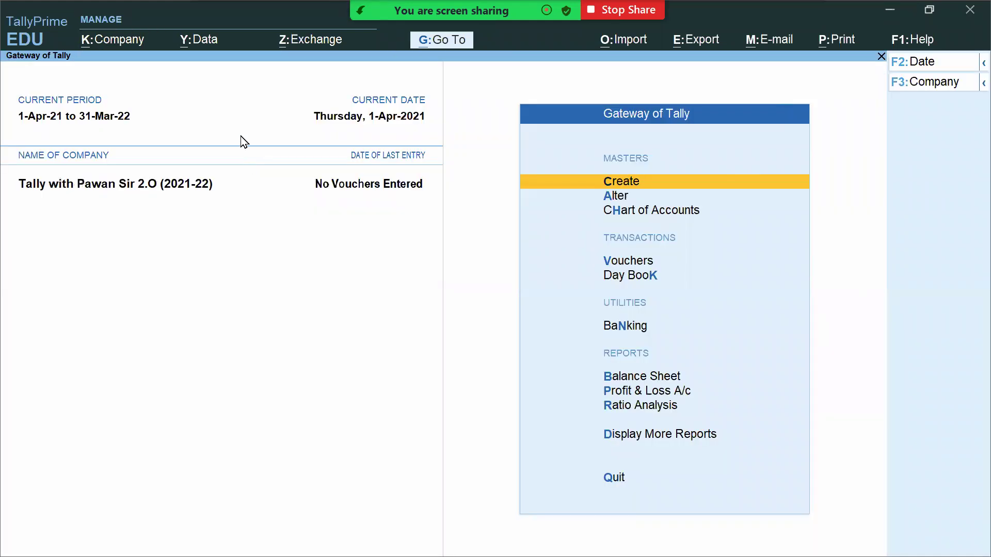
left_click(133, 39)
key("h")
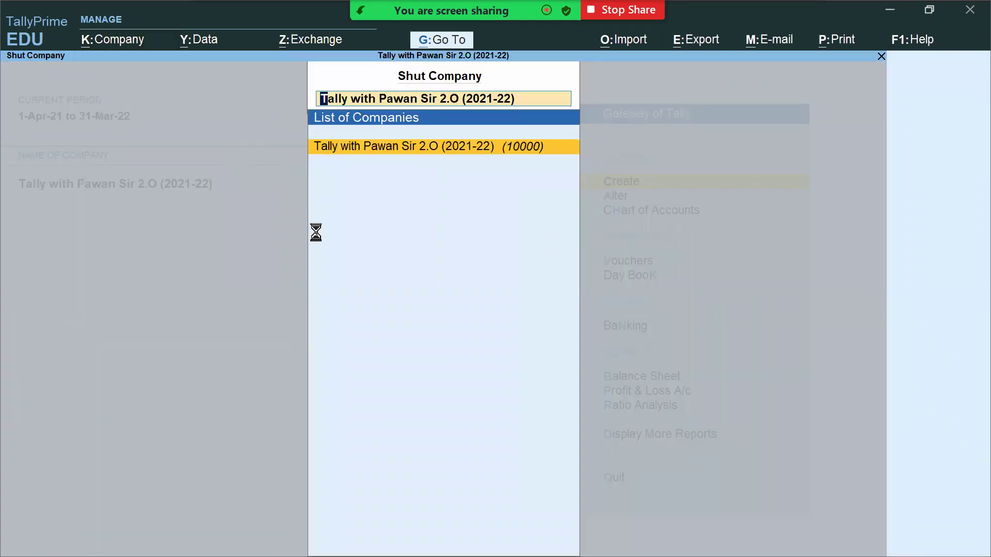
key("Return")
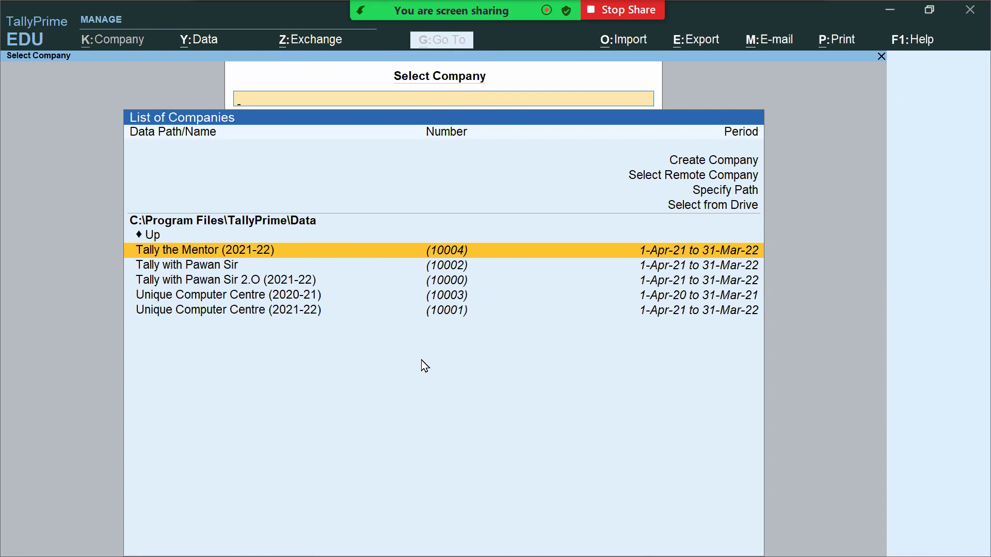
Switch to File Explorer and rename the 10004 folder as Tally the mentor.
key("alt+Tab")
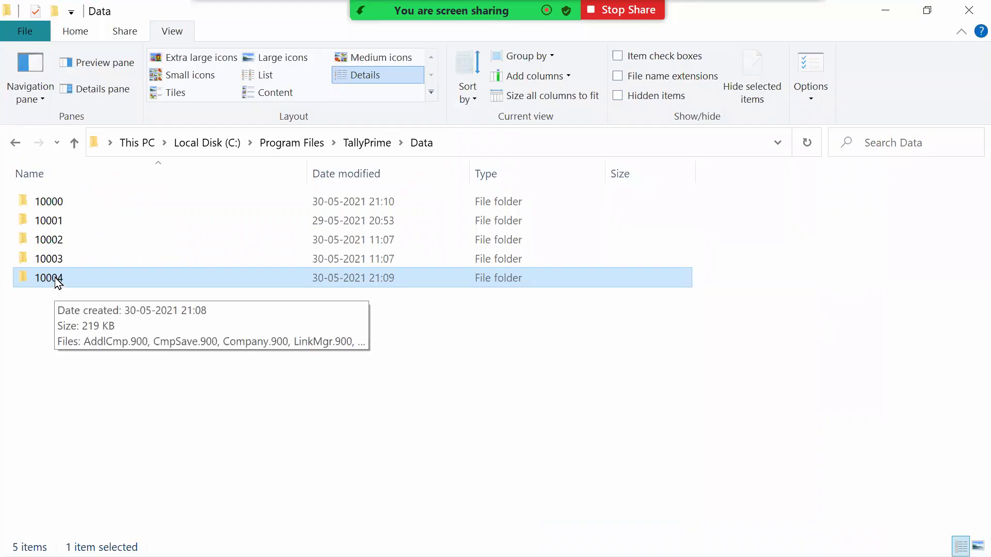
right_click(58, 283)
left_click(155, 516)
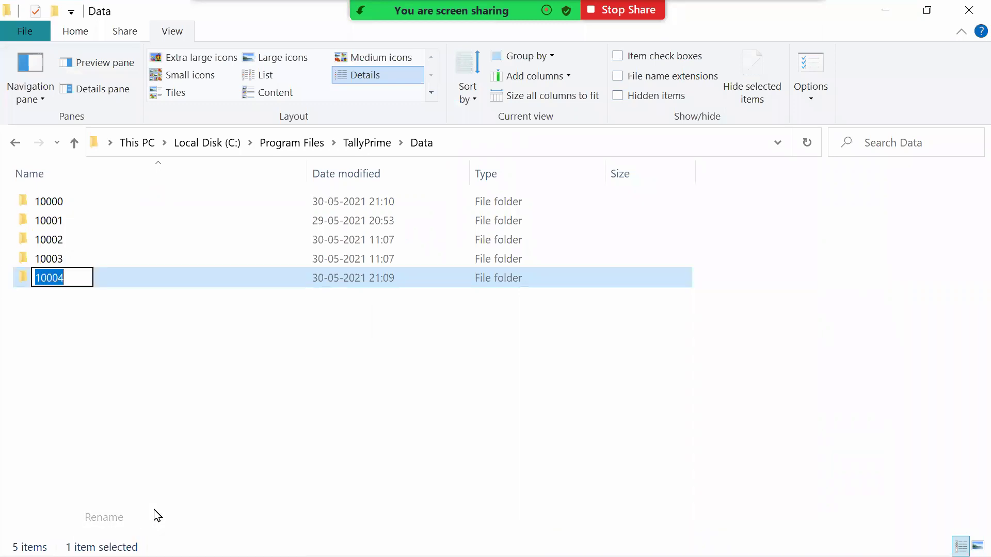
type("Tally ")
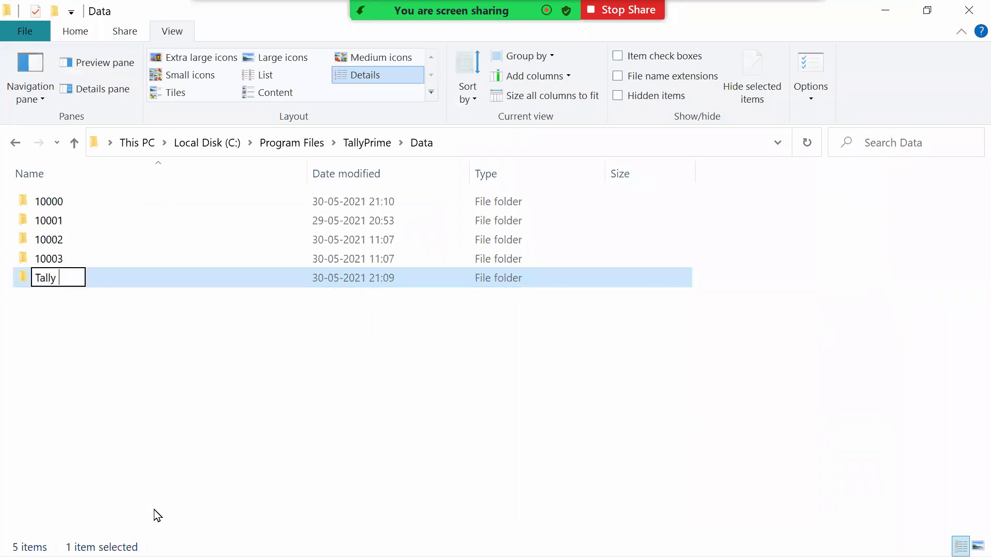
type("the mentor")
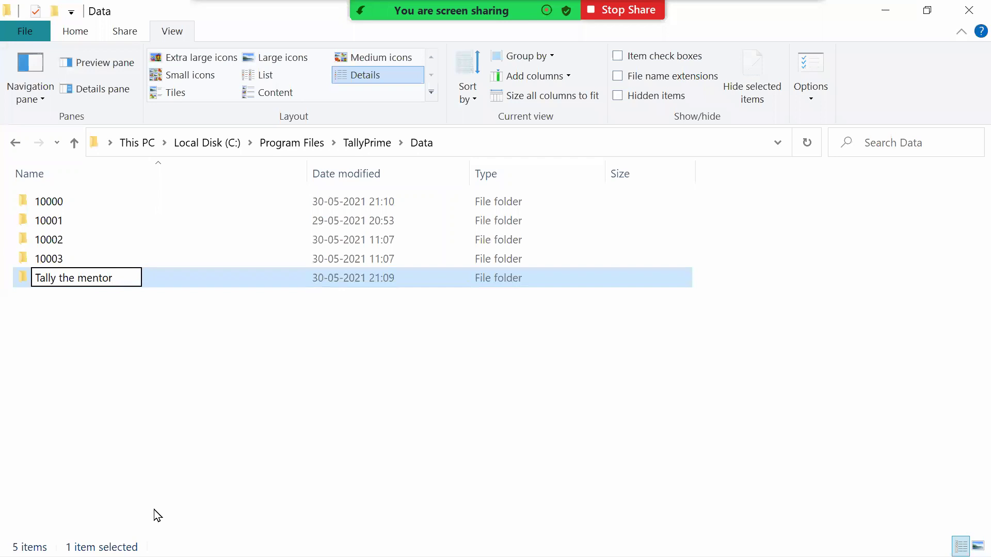
key("Return")
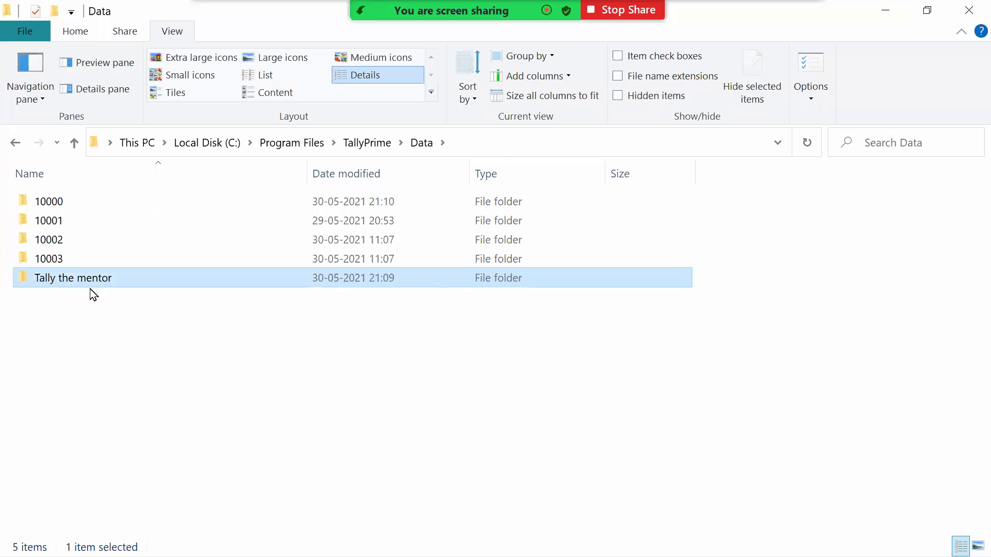
Switch to TallyPrime and open the Tally the mentor folder from the company list to look for companies inside.
key("alt+Tab")
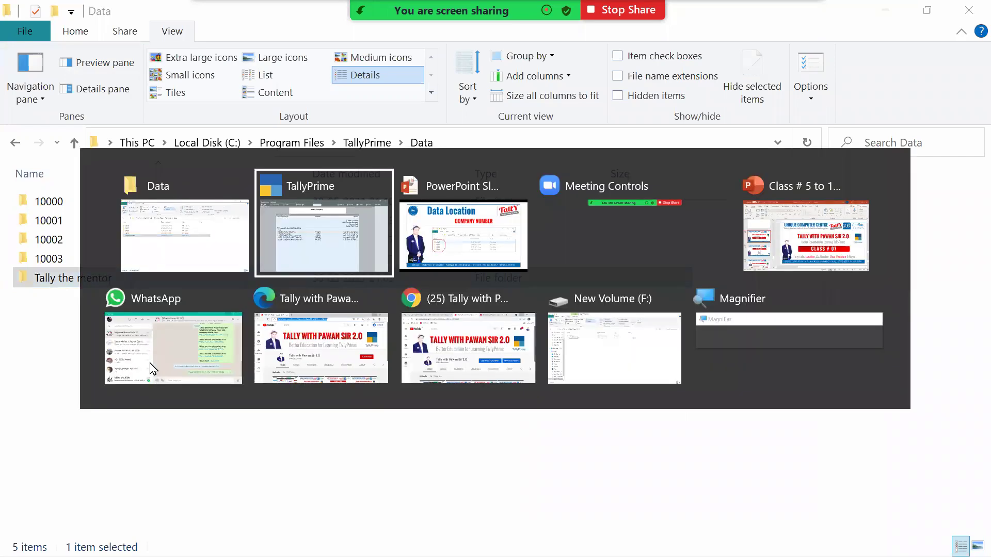
key("Escape")
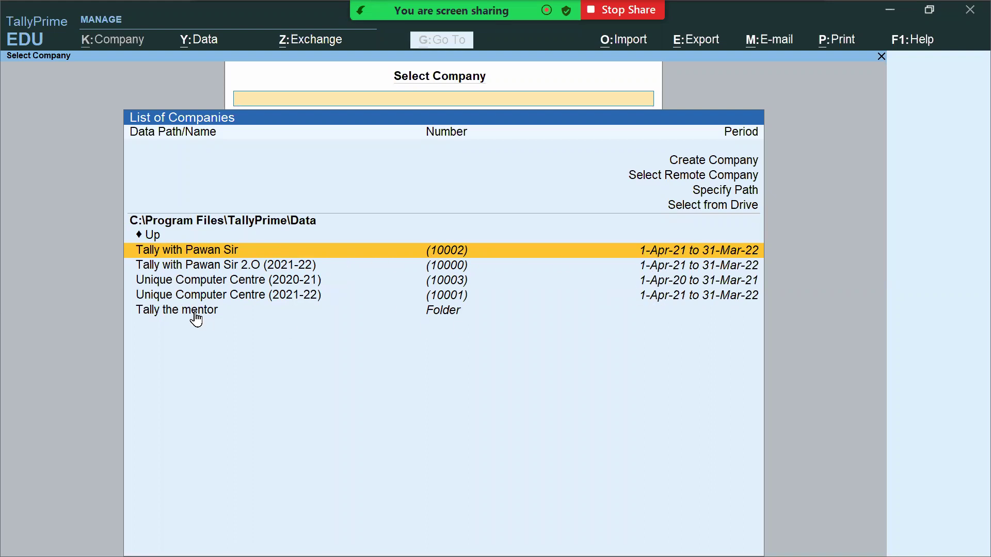
left_click(443, 312)
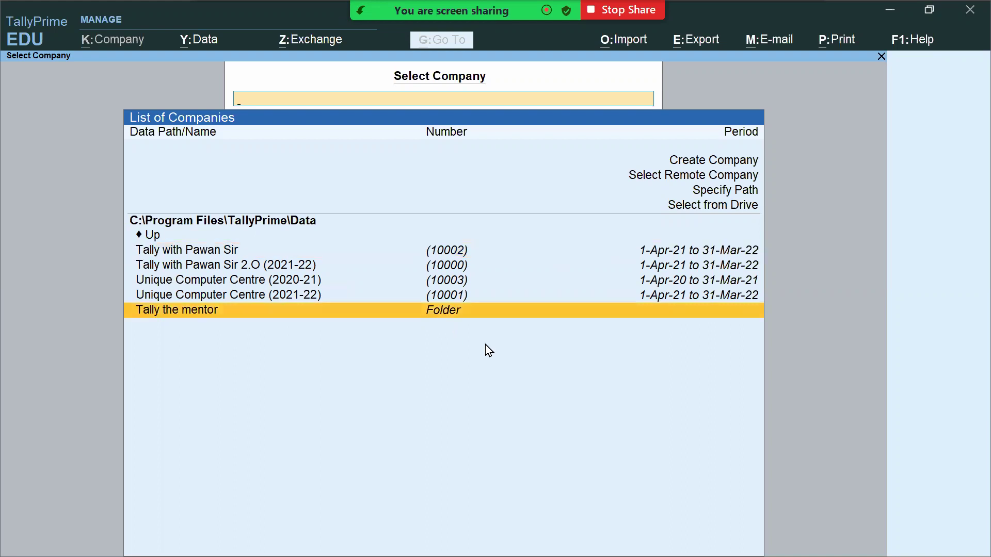
key("Return")
key("Down")
key("Down")
key("Down")
key("Down")
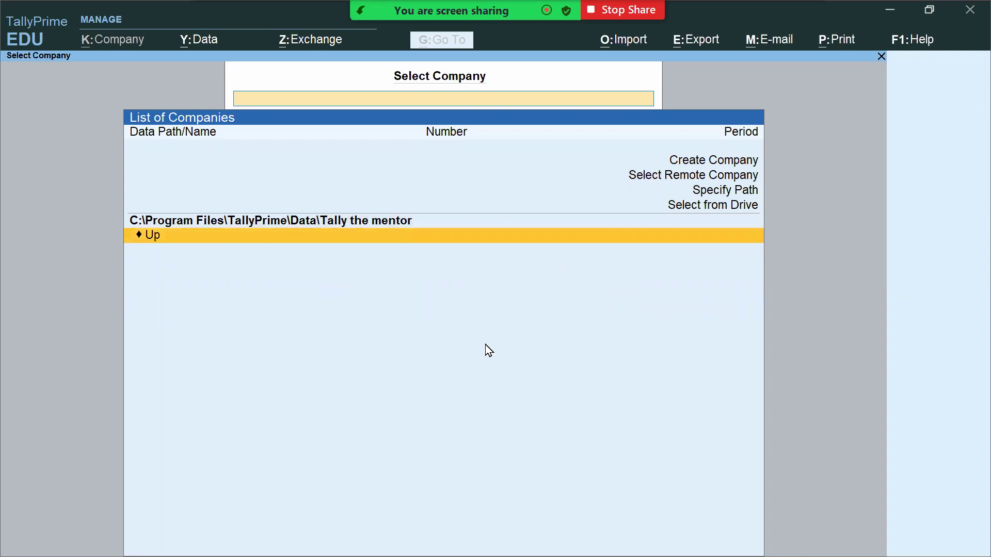
Go back up to the Data path in the company list and highlight the Tally the mentor folder.
key("Return")
key("Down")
key("Down")
key("Down")
key("Down")
key("Down")
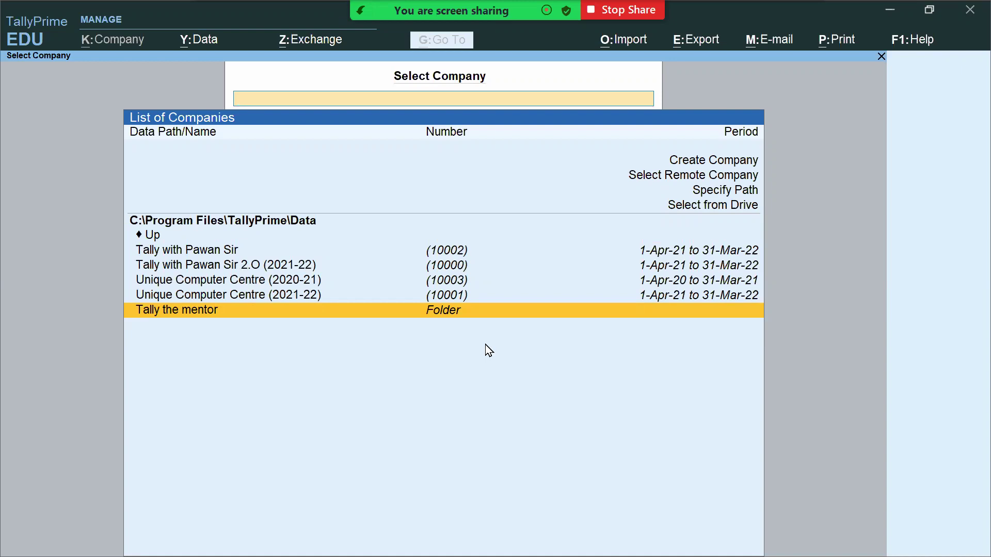
Switch to File Explorer and rename the Tally the mentor folder as 1004.
key("alt+Tab")
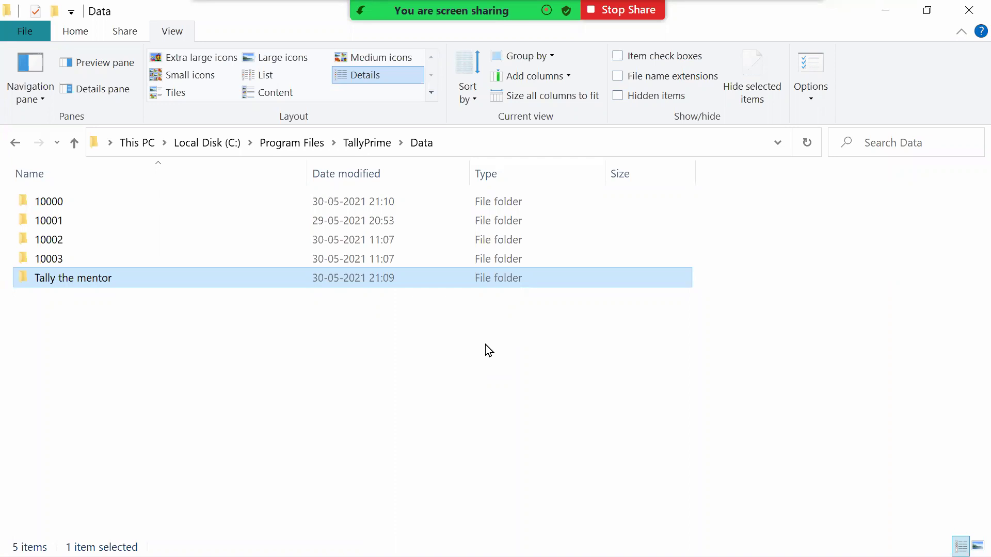
key("F2")
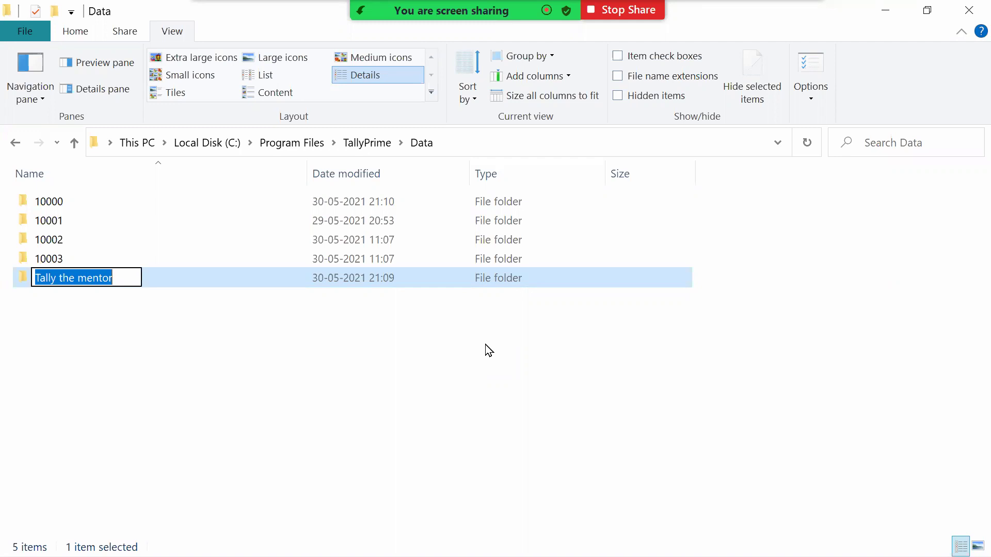
type("1004")
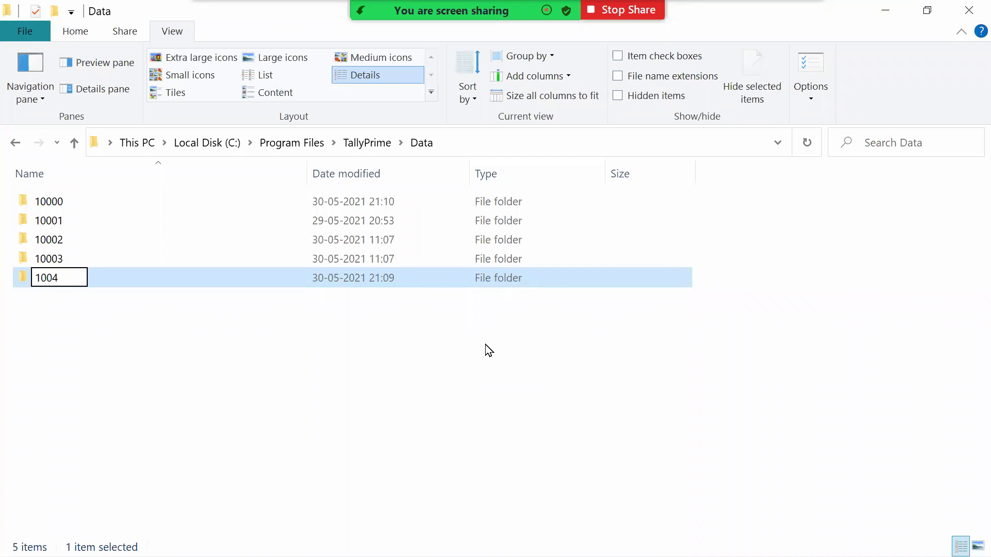
key("Return")
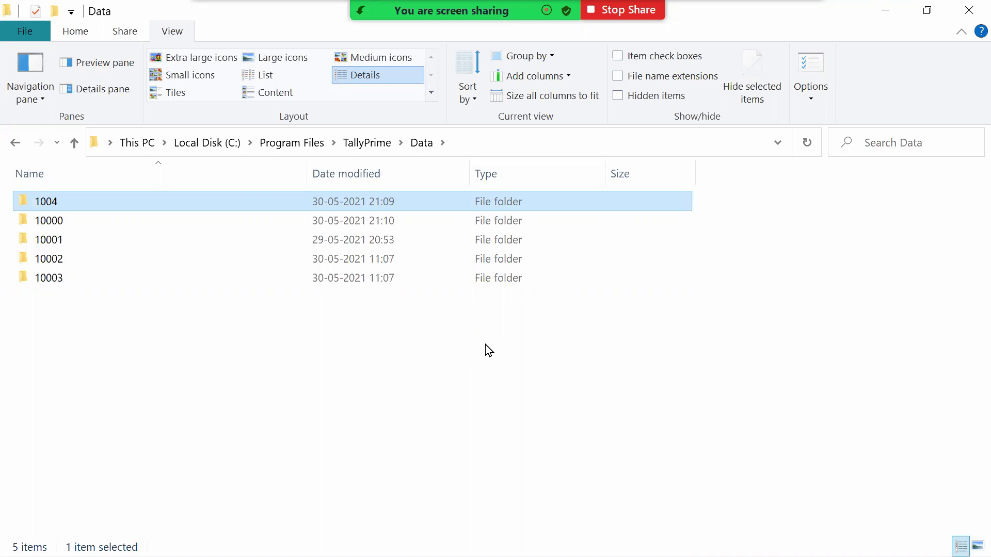
Switch to TallyPrime, decline quitting and reload the company list to check how folder 1004 is listed.
key("alt+Tab")
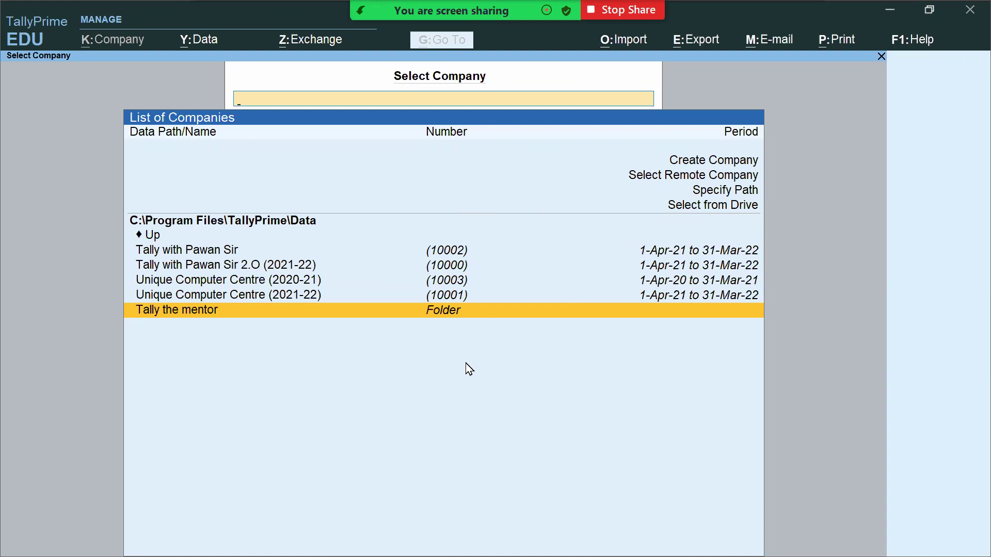
key("Escape")
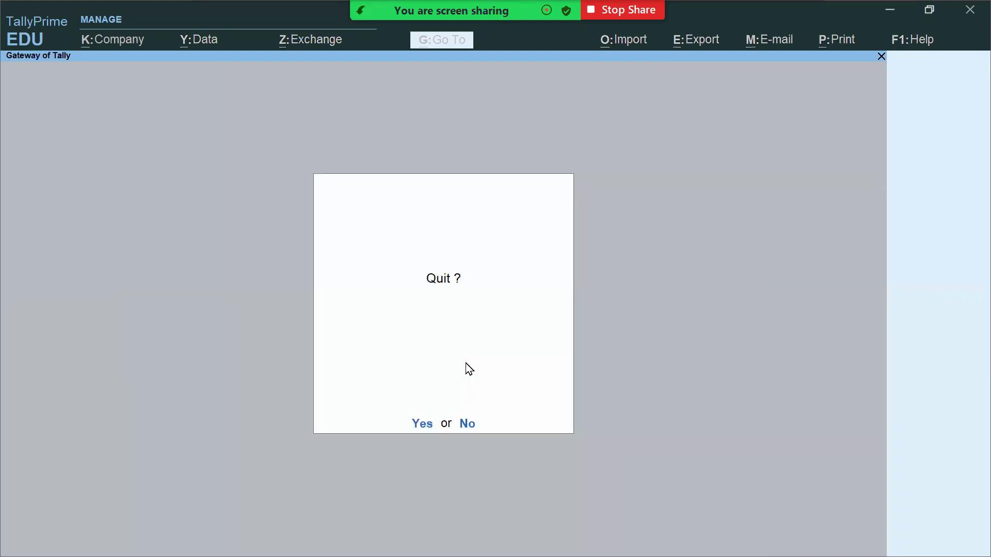
left_click(467, 426)
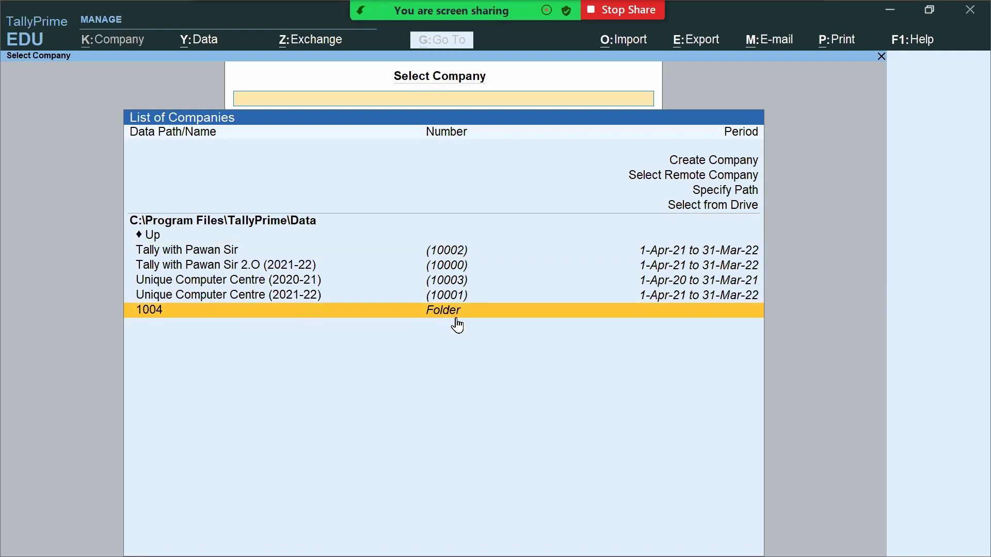
Switch to File Explorer and rename the 1004 folder as 10004.
key("alt+Tab")
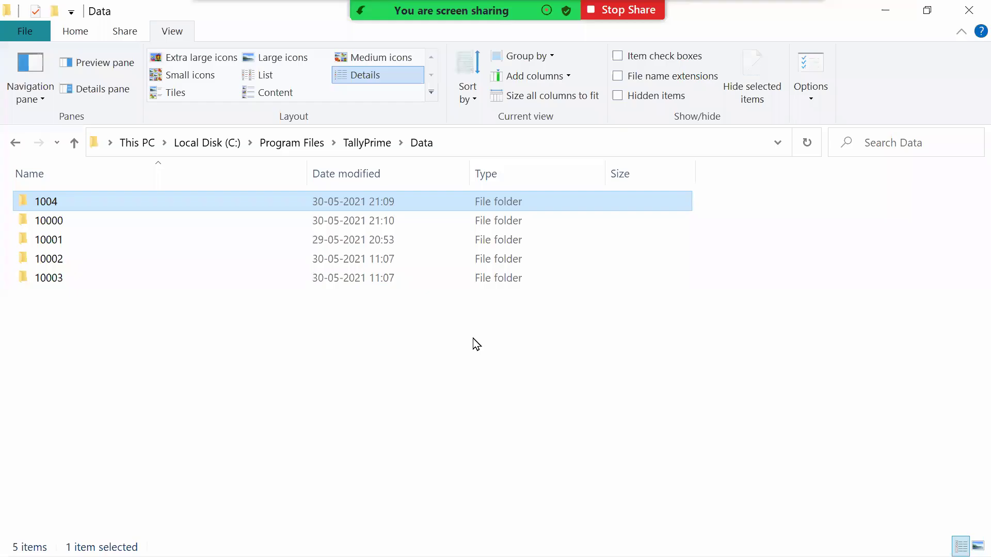
key("F2")
key("Home")
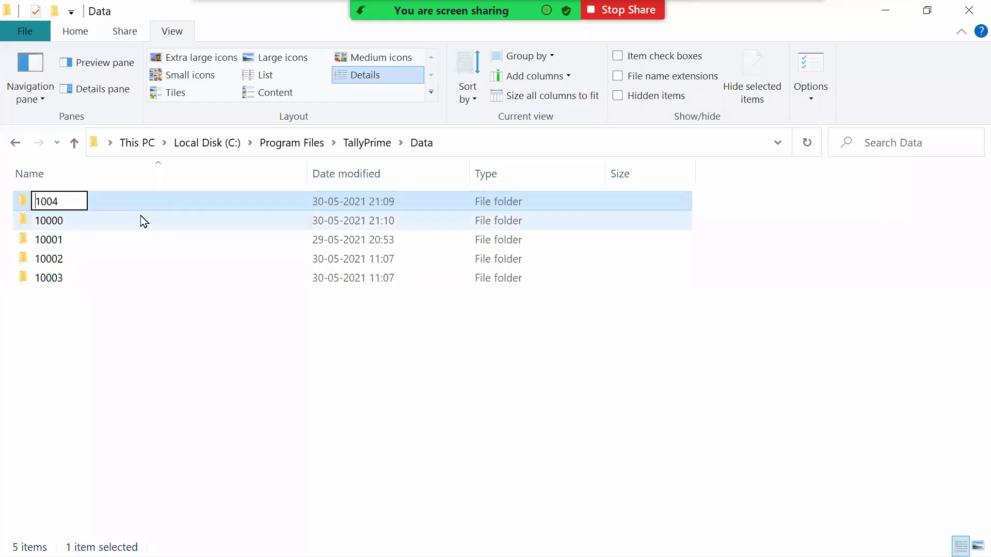
type("0")
key("Return")
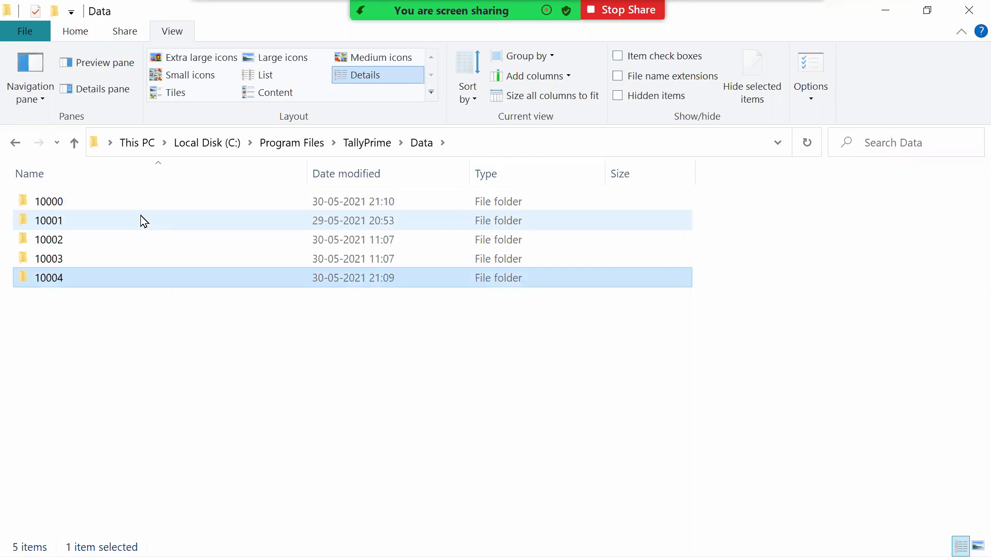
Switch to TallyPrime, leave the company list, decline quitting and reload the list to check for the company in folder 10004.
key("alt+Tab")
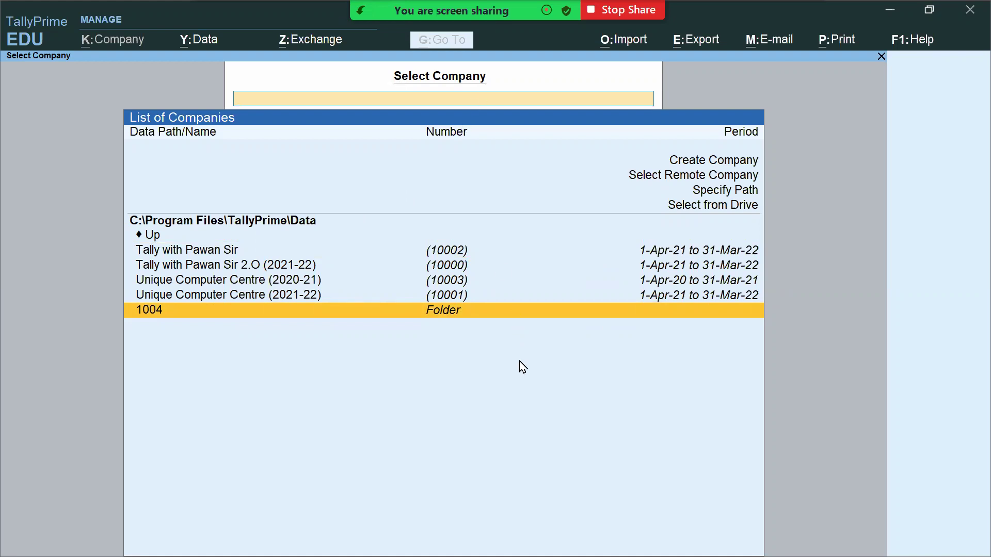
key("Escape")
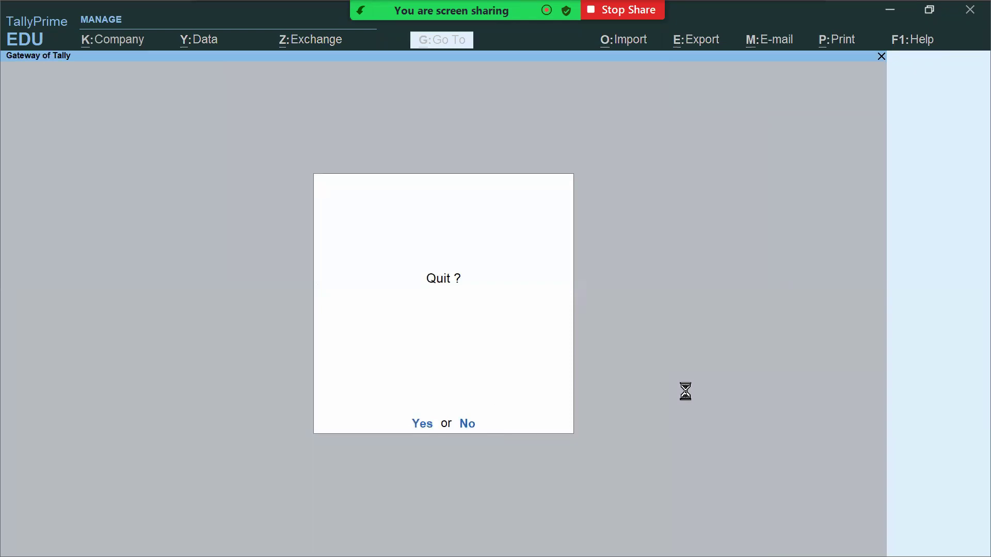
key("Escape")
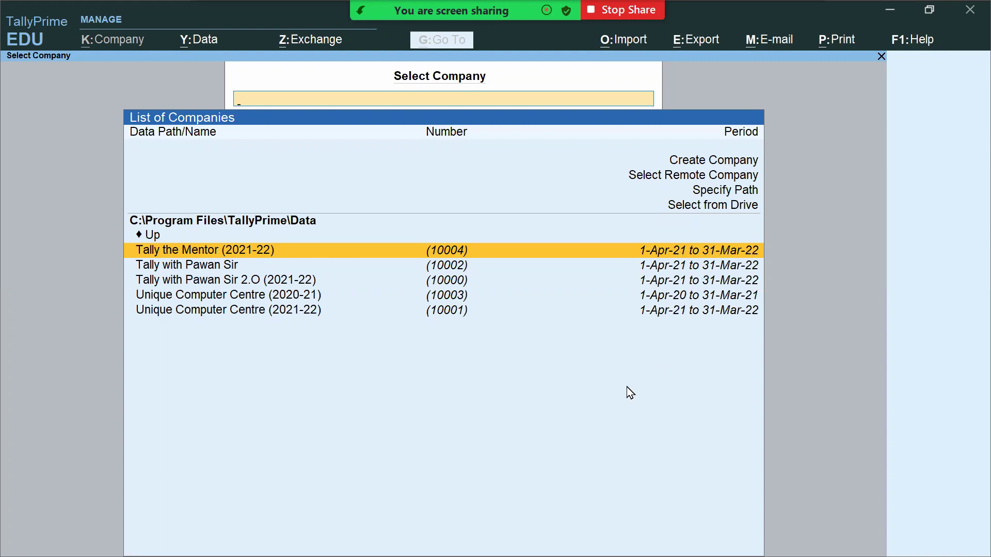
Switch to the PowerPoint slide show and advance to the Tally Data slide about raw files.
key("alt+Tab")
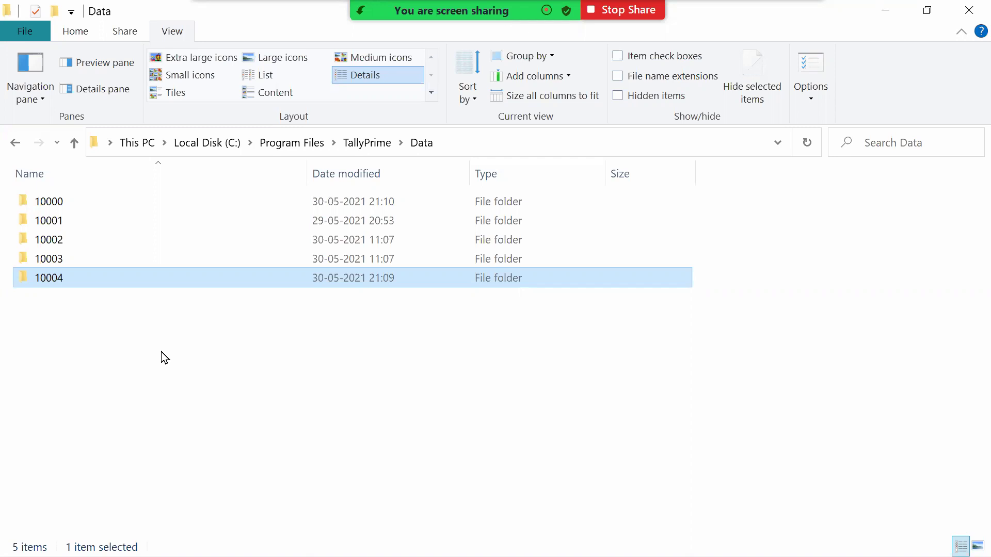
key("alt+Tab")
key("alt+Tab")
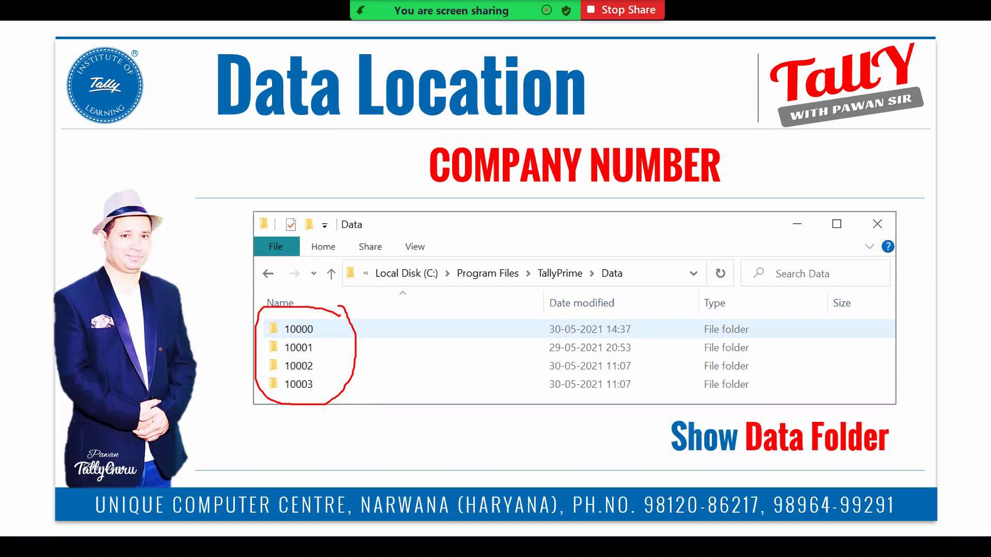
key("Right")
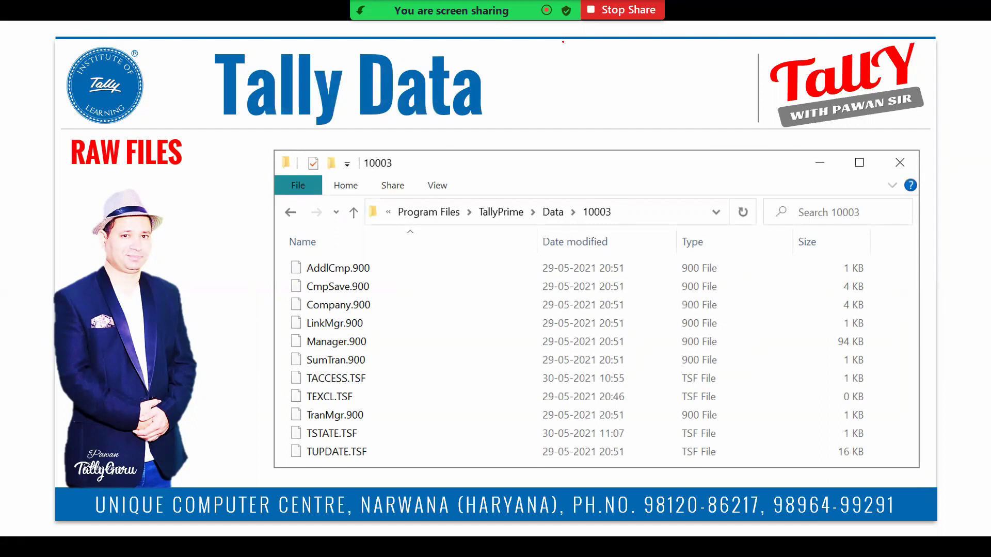
Draw red rectangles around the slide's 10003 path, file names, RAW FILES heading, first dates and two column headers, and clear all drawings.
mouse_move(564, 40)
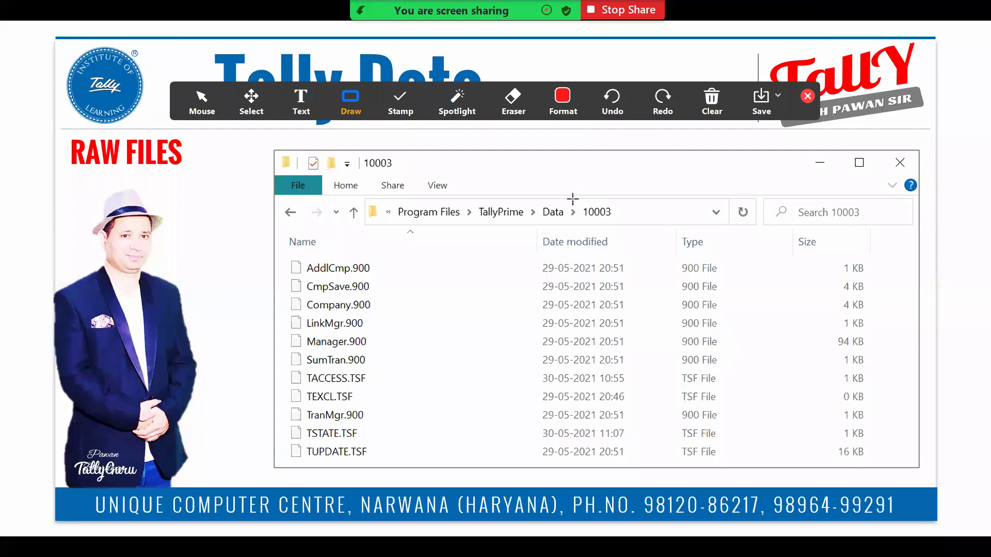
mouse_move(574, 197)
left_mouse_down()
mouse_move(607, 202)
mouse_move(623, 226)
left_mouse_up()
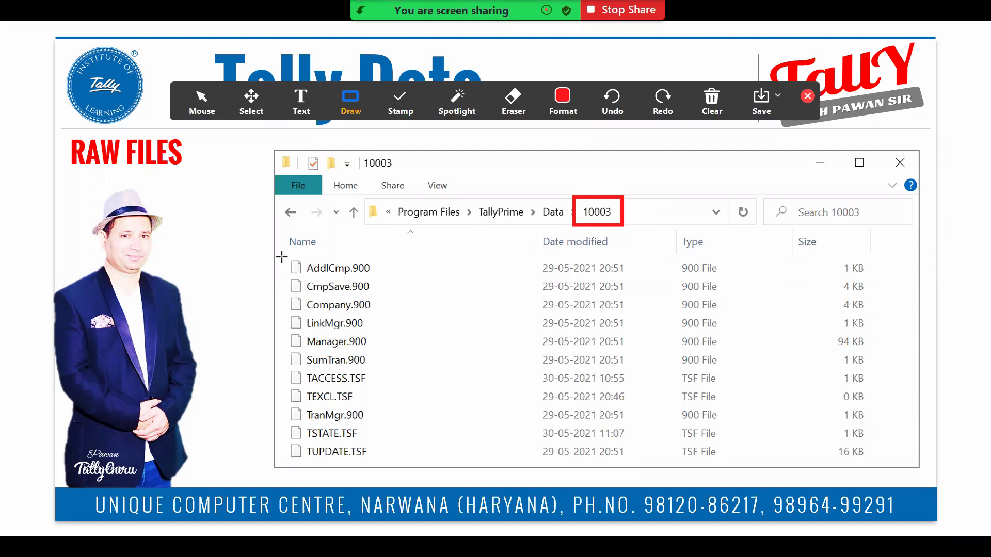
mouse_move(280, 253)
left_mouse_down()
mouse_move(402, 319)
mouse_move(402, 439)
mouse_move(398, 467)
mouse_move(387, 466)
left_mouse_up()
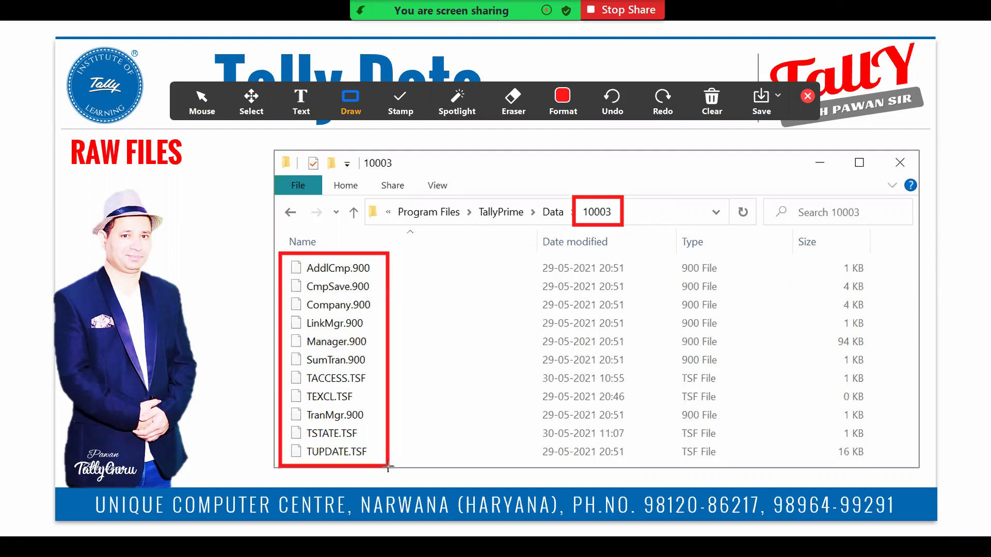
left_click_drag(55, 133, 201, 169)
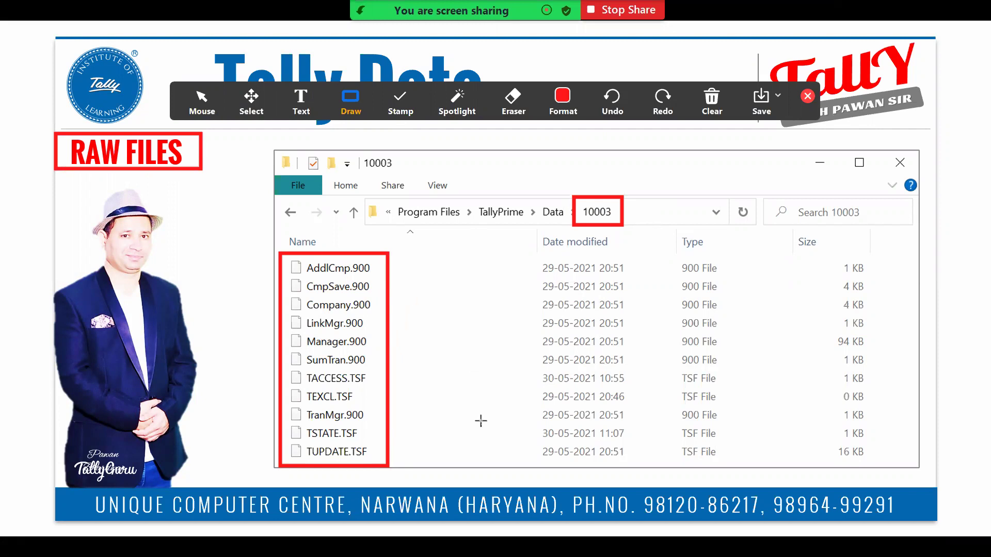
left_click_drag(525, 254, 645, 303)
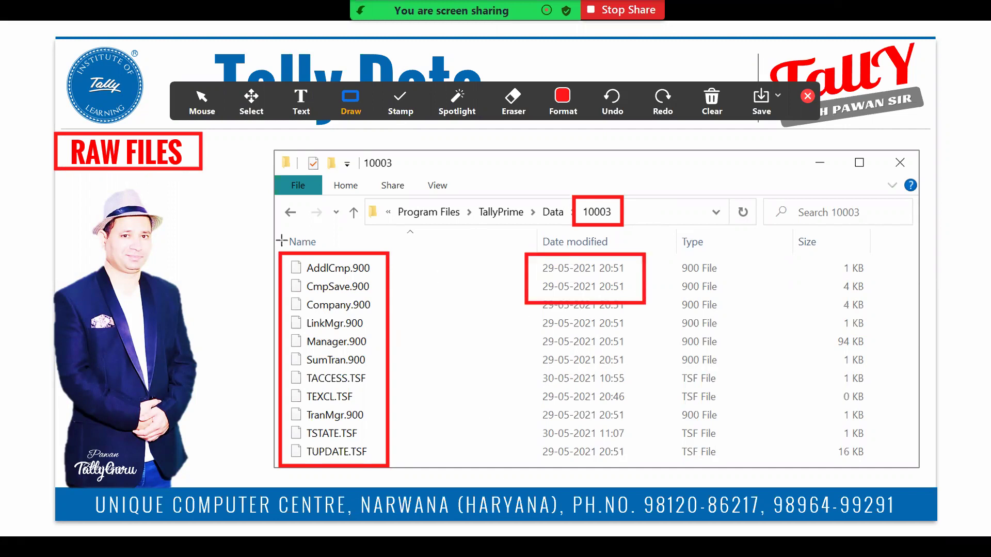
left_click_drag(279, 230, 389, 253)
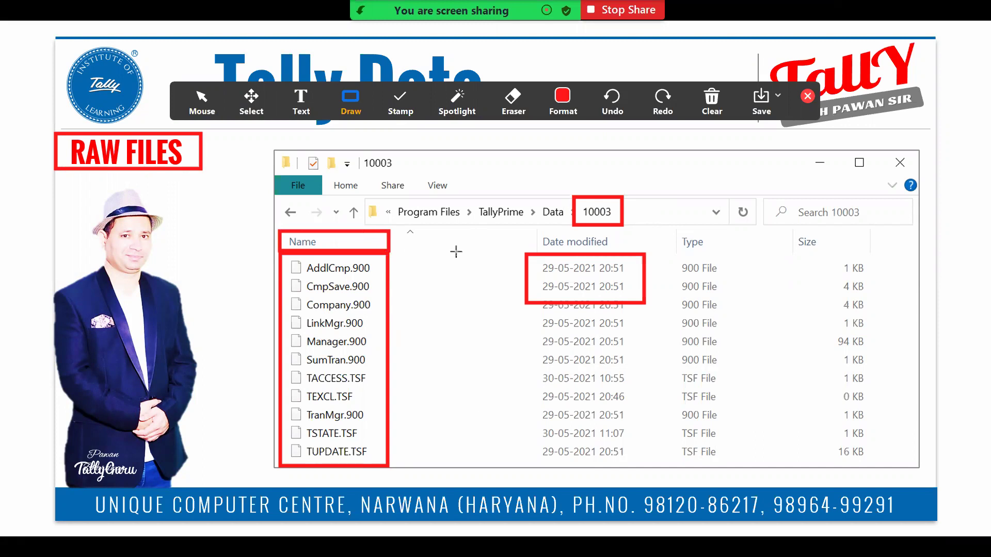
left_click_drag(523, 225, 646, 253)
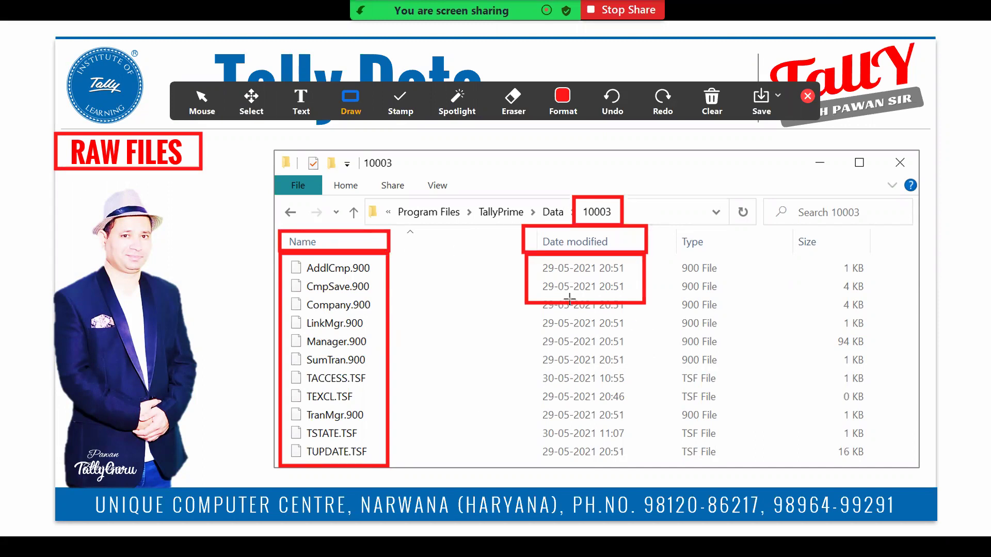
left_click(712, 101)
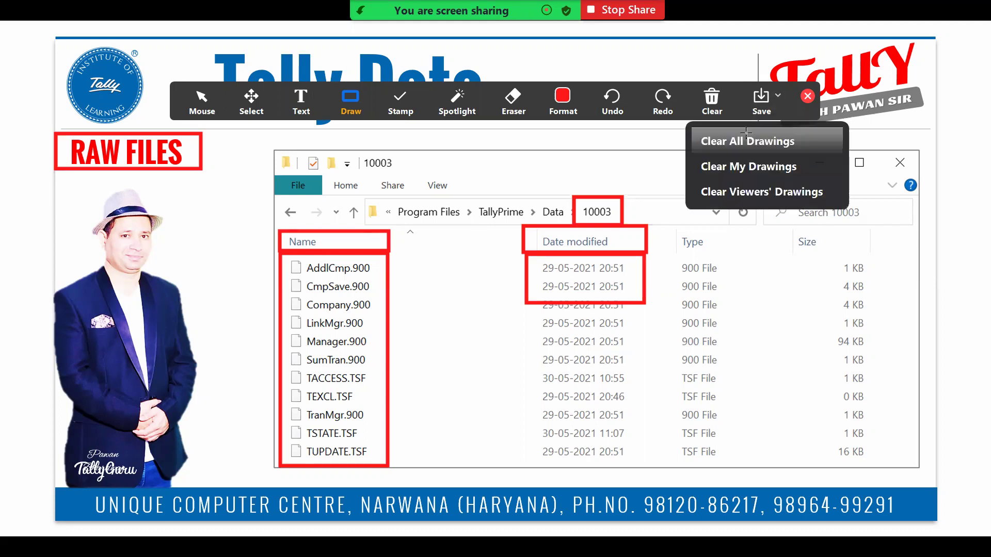
left_click(748, 138)
Draw red rectangles around the slide's file names, modified dates, types and sizes, plus the 900 File entries within the types.
mouse_move(280, 249)
left_mouse_down()
mouse_move(290, 322)
mouse_move(336, 449)
mouse_move(375, 468)
left_mouse_up()
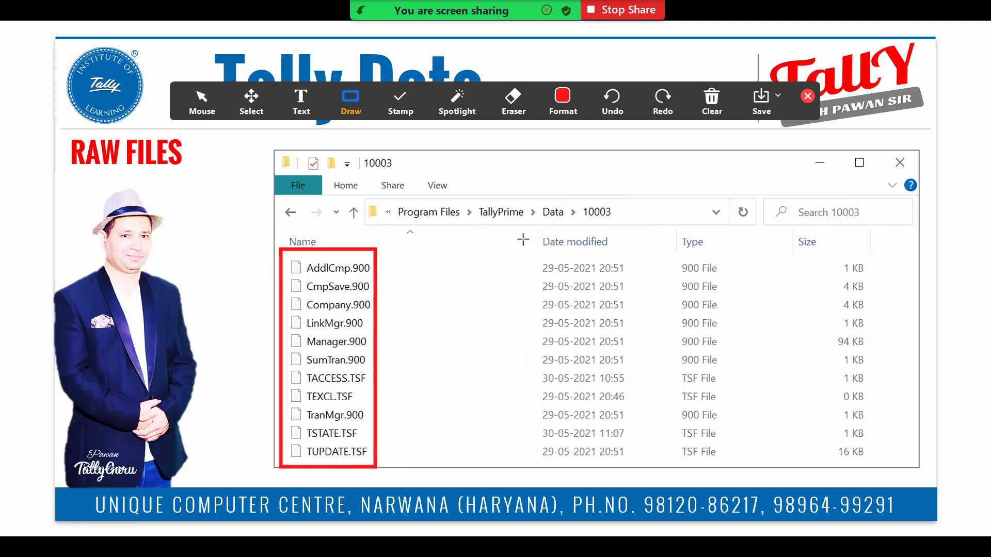
mouse_move(524, 250)
left_mouse_down()
mouse_move(635, 412)
mouse_move(655, 469)
mouse_move(637, 465)
left_mouse_up()
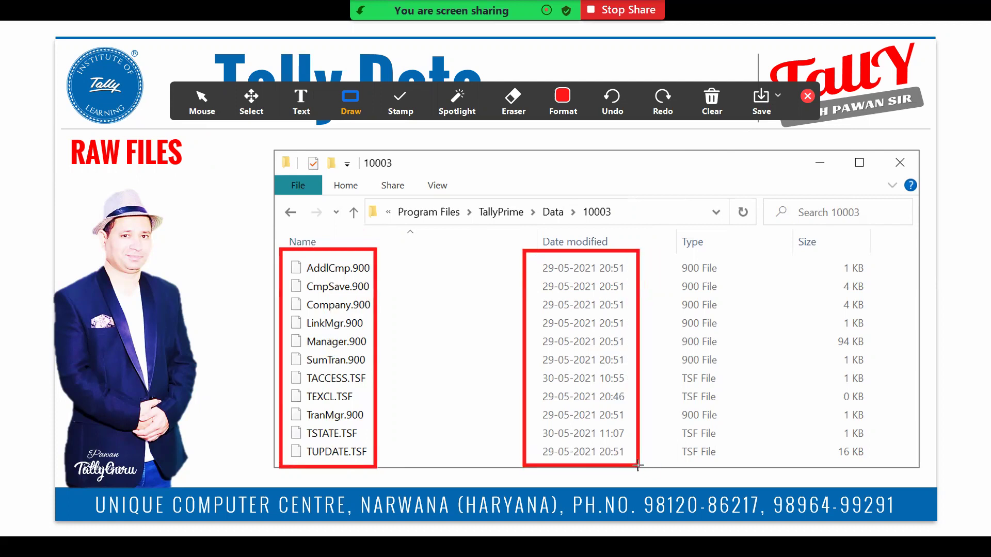
left_click_drag(791, 258, 853, 406)
left_click_drag(858, 445, 876, 466)
left_click_drag(664, 252, 737, 470)
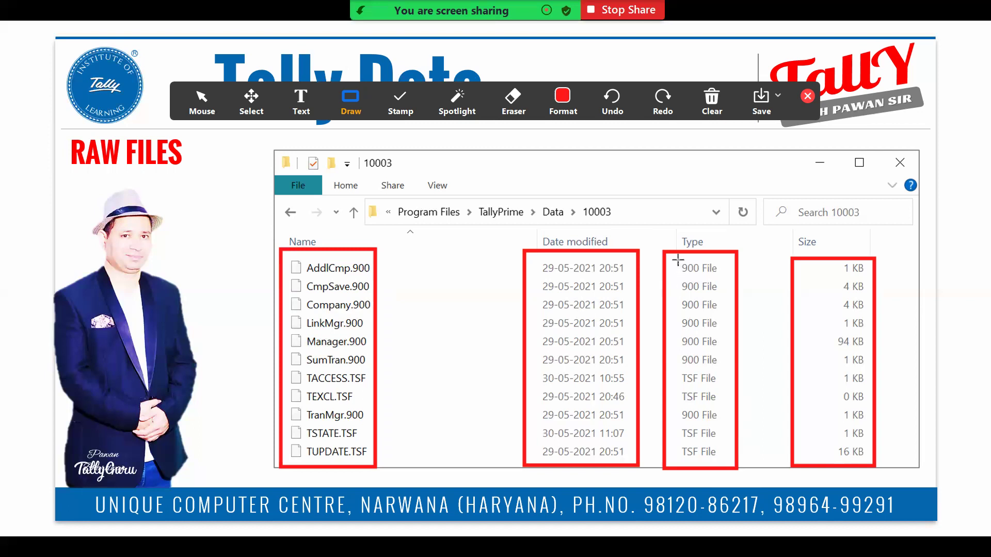
mouse_move(667, 256)
left_mouse_down()
mouse_move(714, 369)
mouse_move(727, 369)
left_mouse_up()
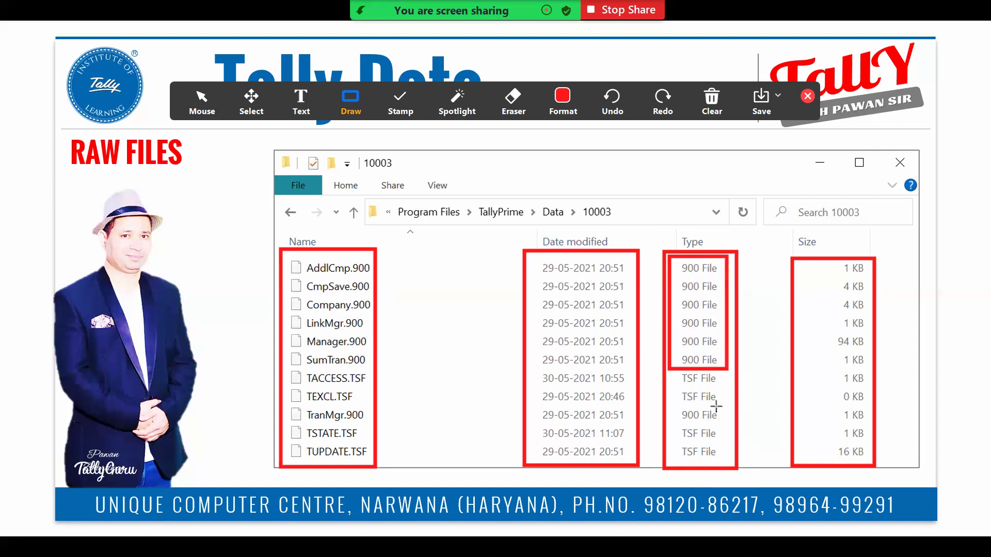
mouse_move(670, 406)
left_mouse_down()
mouse_move(681, 425)
mouse_move(729, 425)
left_mouse_up()
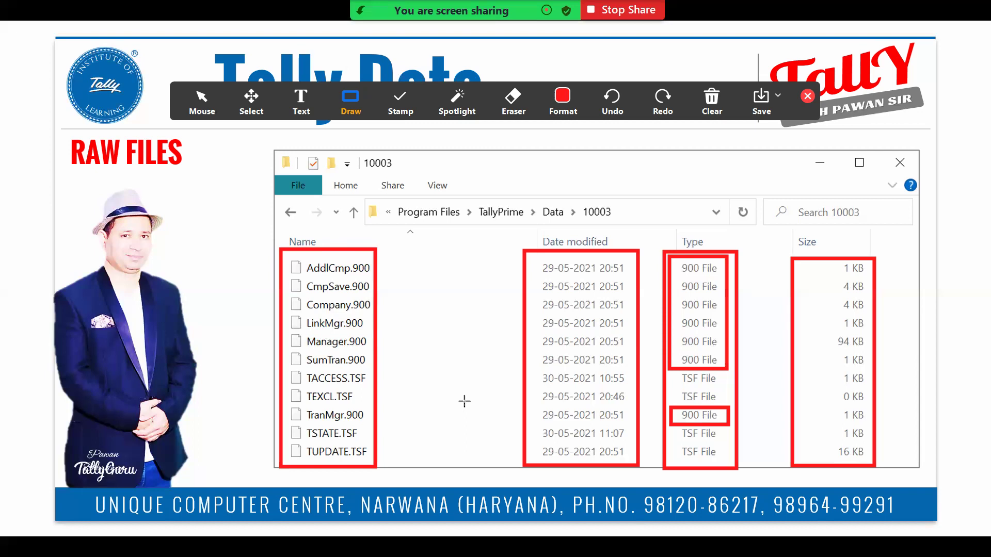
Switch to File Explorer, clear and close the annotations, and open the 10004 folder.
key("alt+Tab")
key("alt+Tab")
key("alt+Tab")
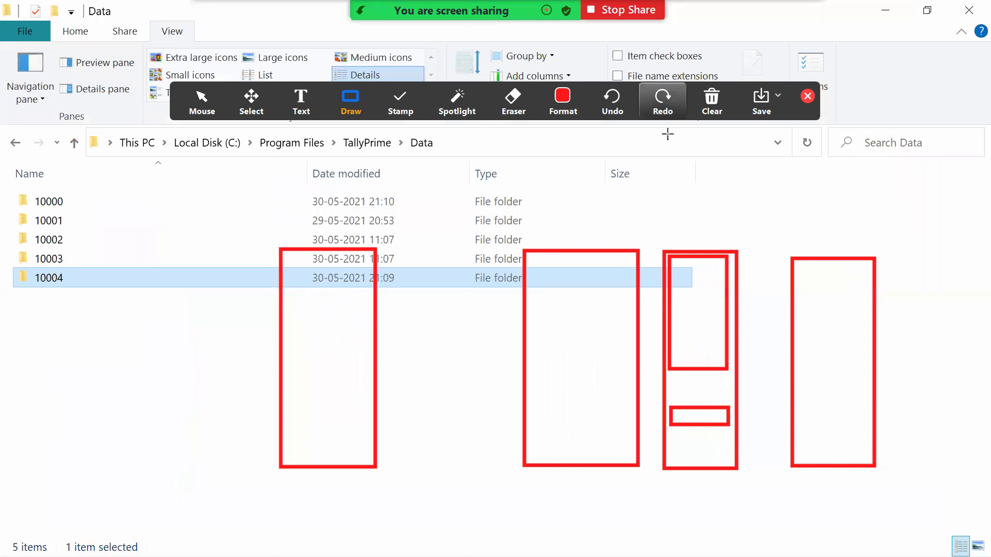
left_click(712, 101)
left_click(746, 138)
left_click(808, 96)
left_click(50, 281)
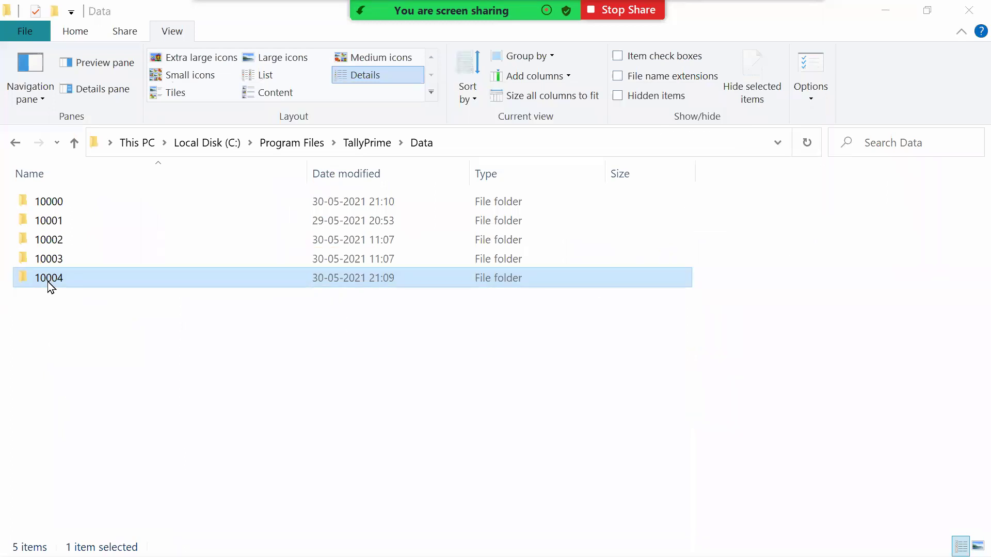
double_click(51, 283)
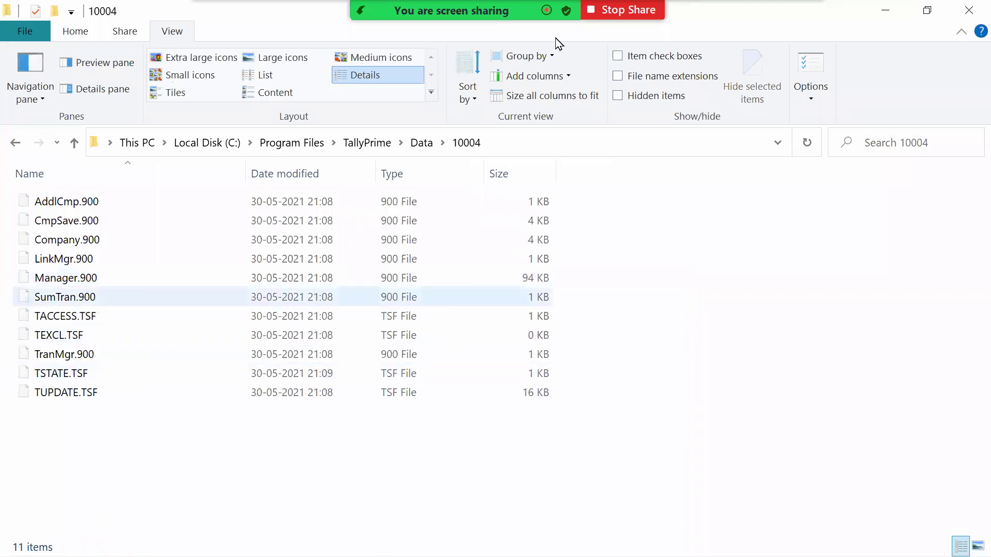
Circle the folder's item count with a freehand red annotation and clear all drawings.
left_click(731, 26)
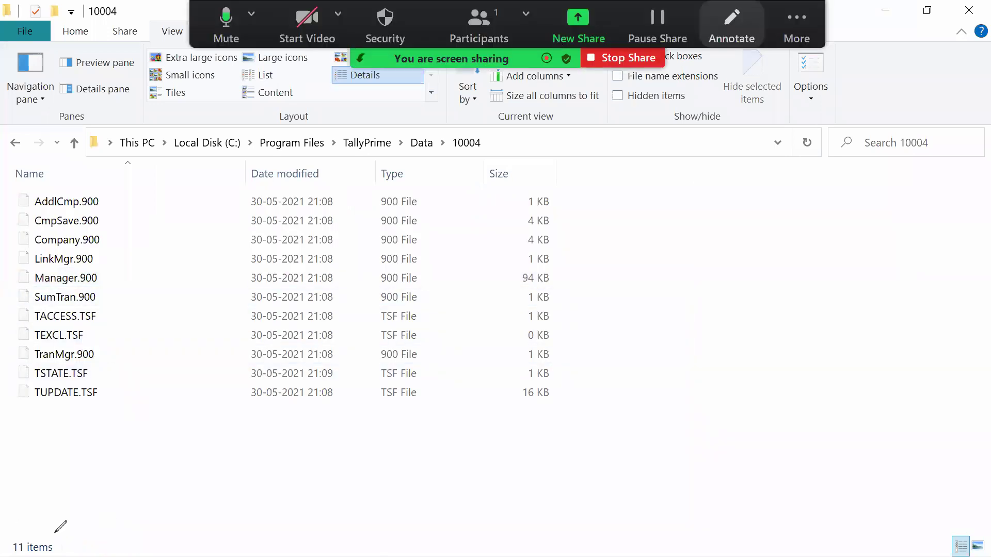
left_click_drag(73, 534, 10, 526)
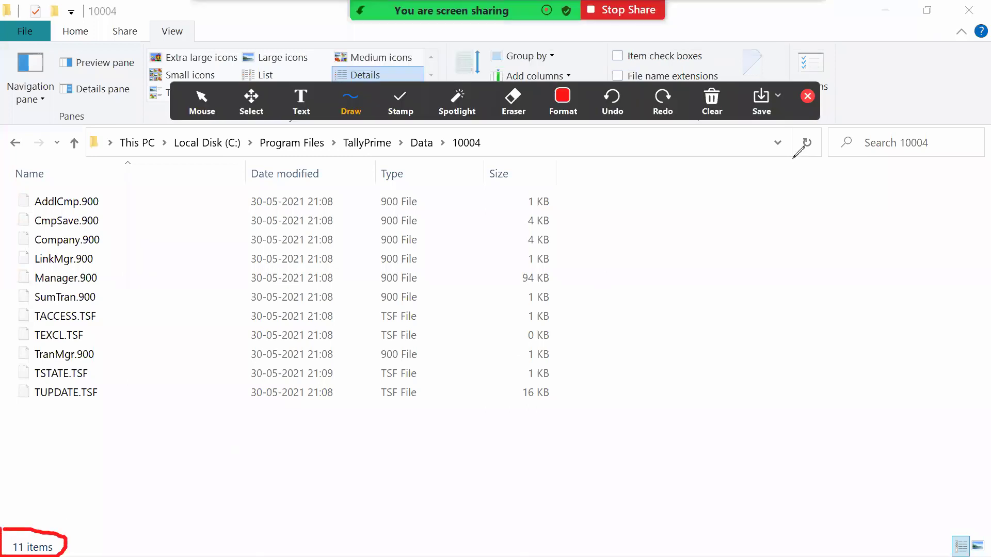
left_click(713, 103)
left_click(723, 134)
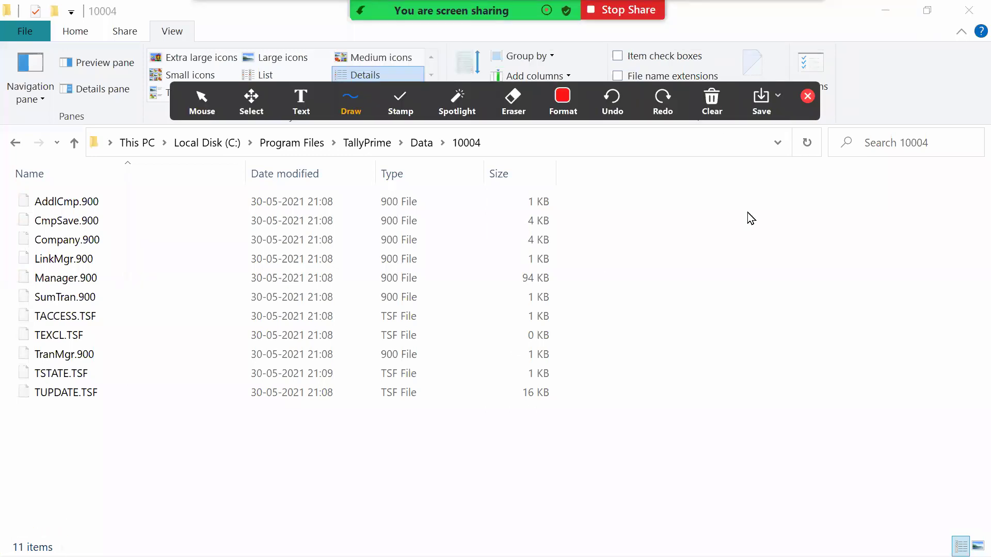
Close the annotation tools and sort the 10004 folder's files by type.
left_click(808, 96)
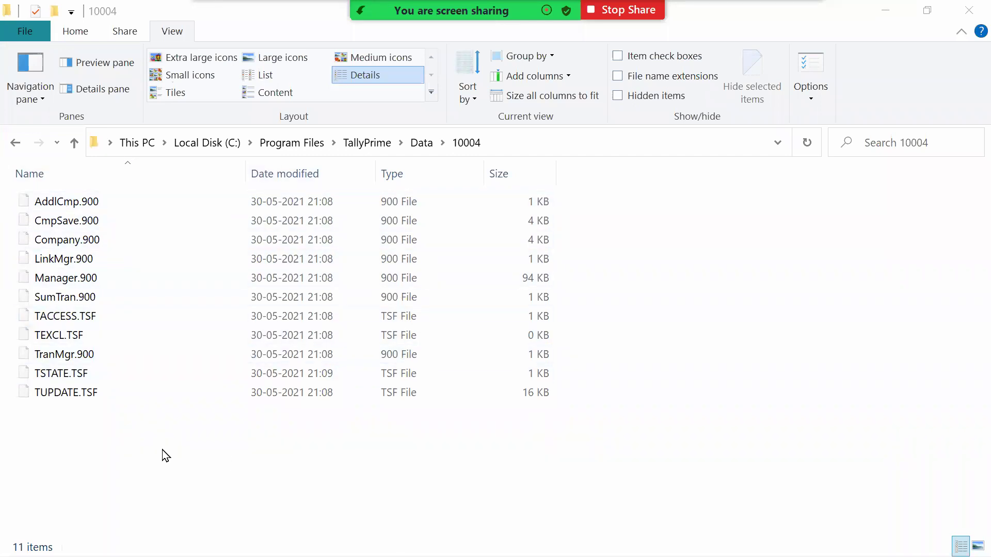
left_click(413, 179)
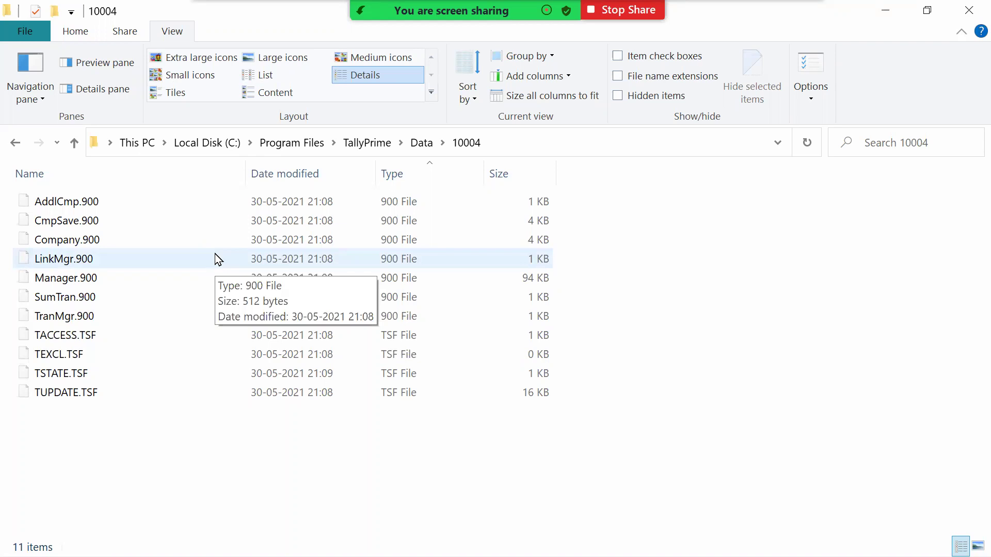
Switch to the PowerPoint slide show and advance to the Data Structure slide.
key("alt+Tab")
key("alt+Tab")
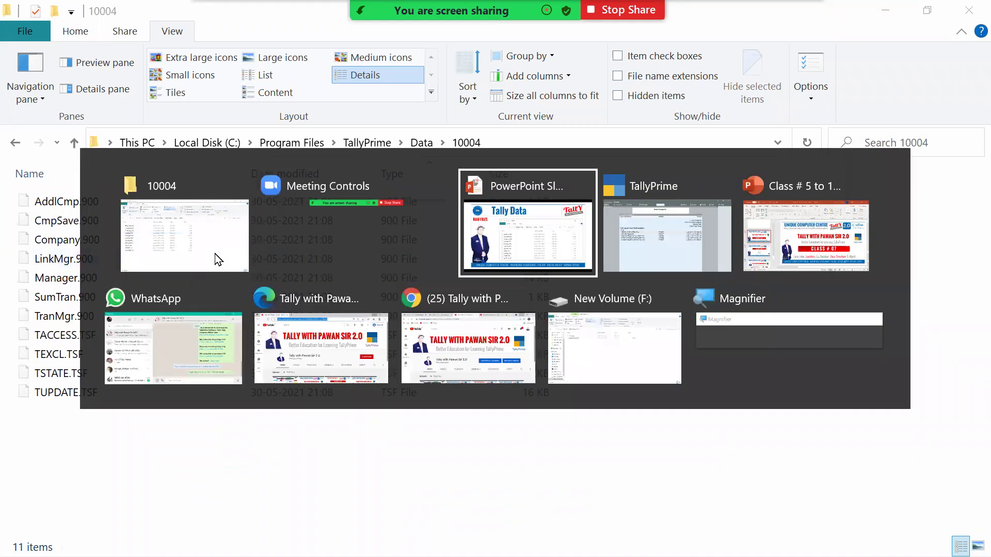
key("Right")
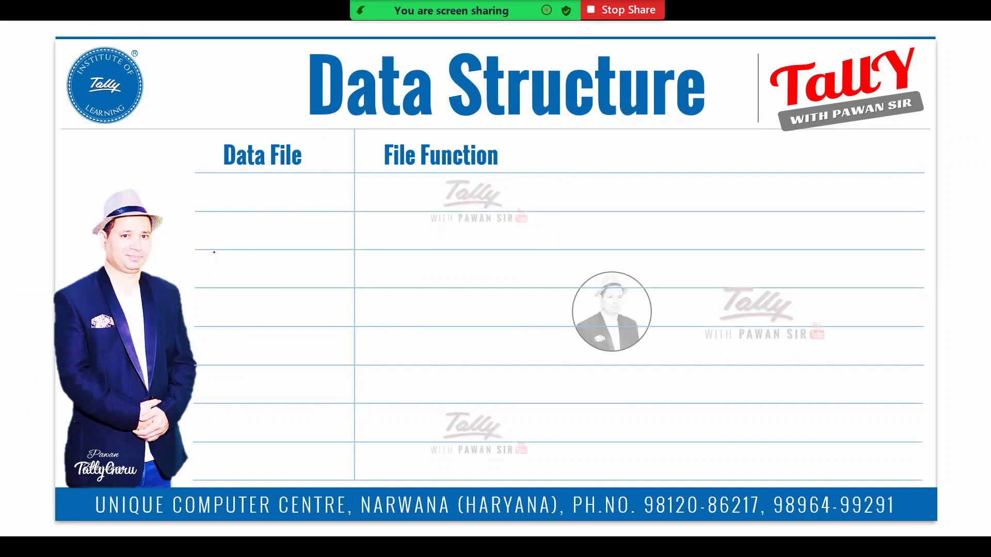
Switch to File Explorer, minimize the 10004 folder window, and reveal the Company.900 entry on the Data Structure slide.
key("alt+Tab")
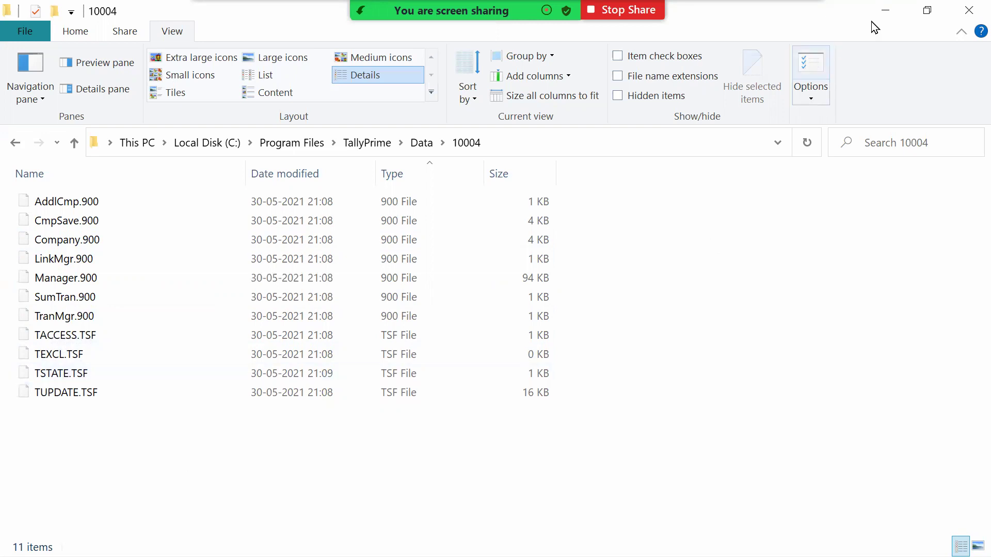
left_click(886, 11)
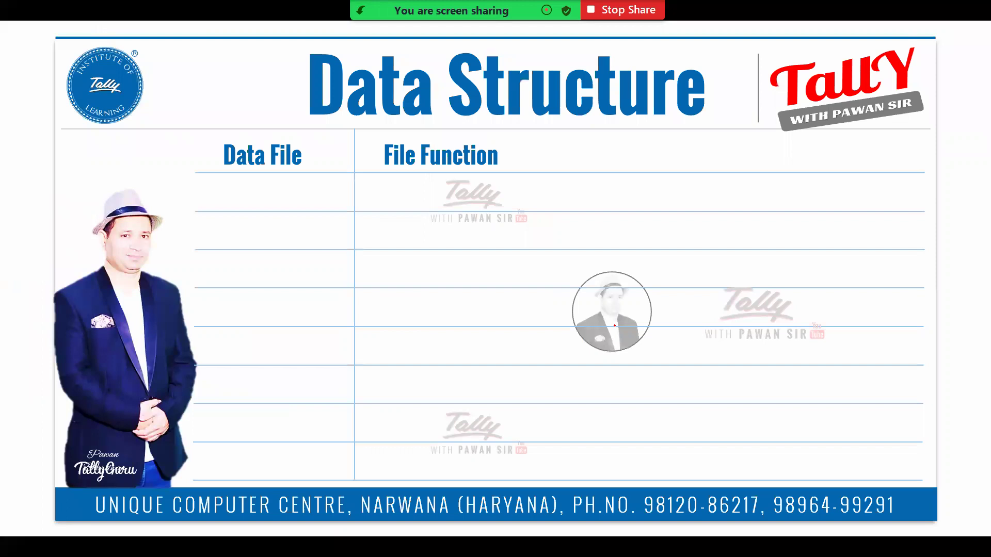
key("Right")
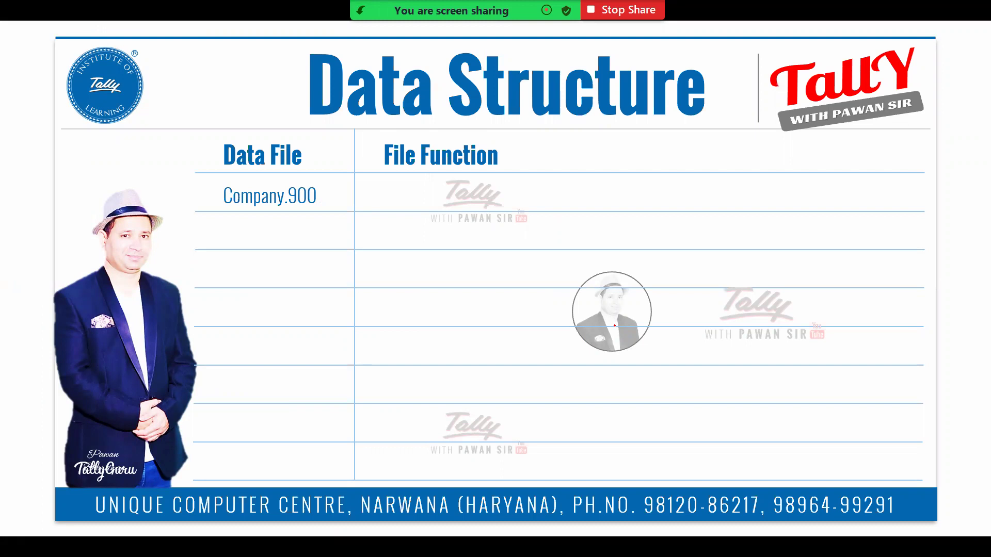
Reveal the Company.900 file function on the slide and underline "Profile" and "Statutory Information" in red.
key("Right")
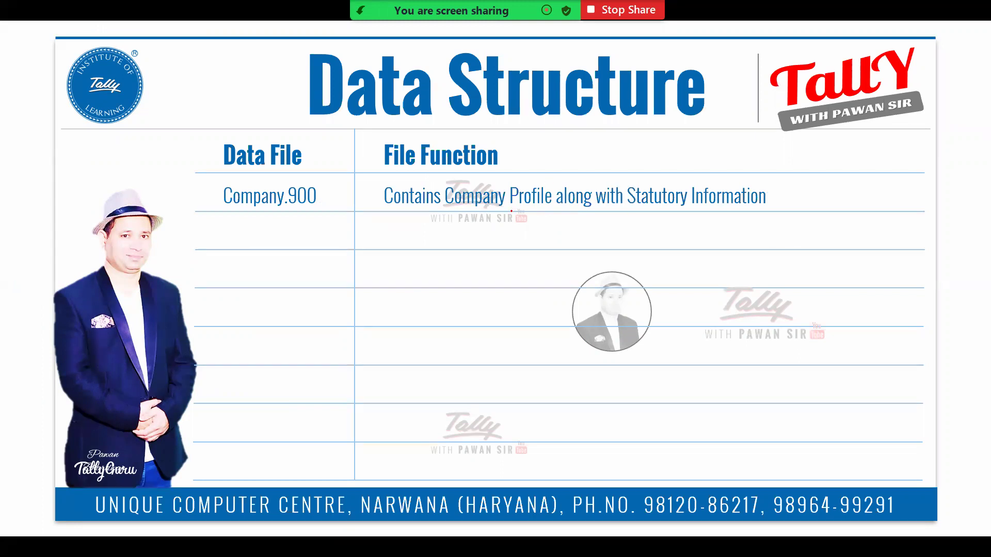
left_click_drag(508, 211, 550, 211)
left_click_drag(634, 211, 783, 214)
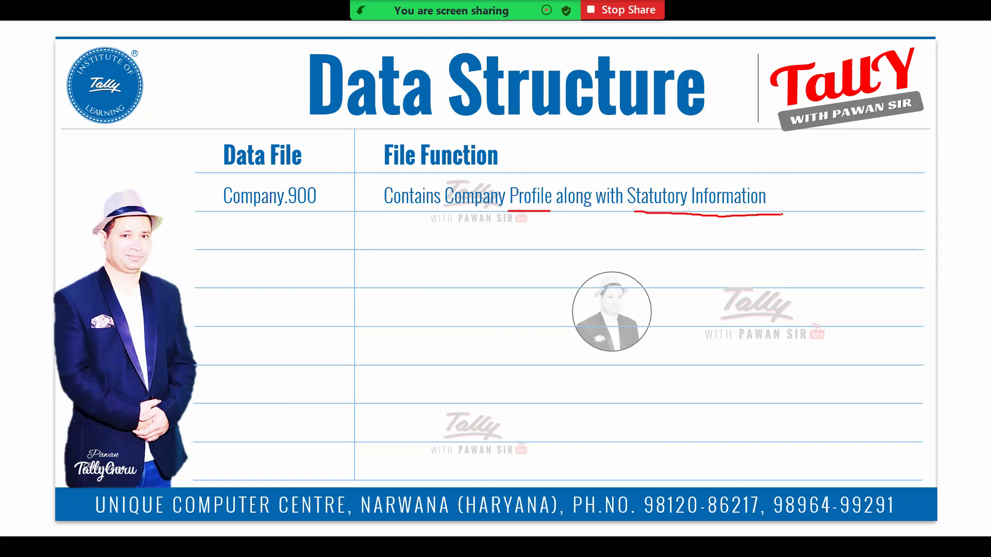
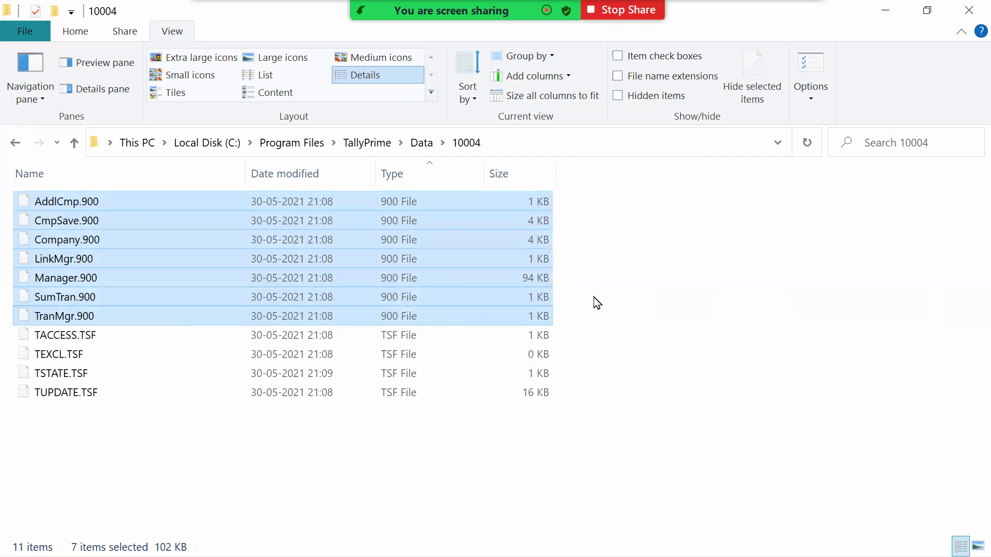
Leave the 10004 folder and open the Tally Data folder on New Volume (F:).
left_click(417, 147)
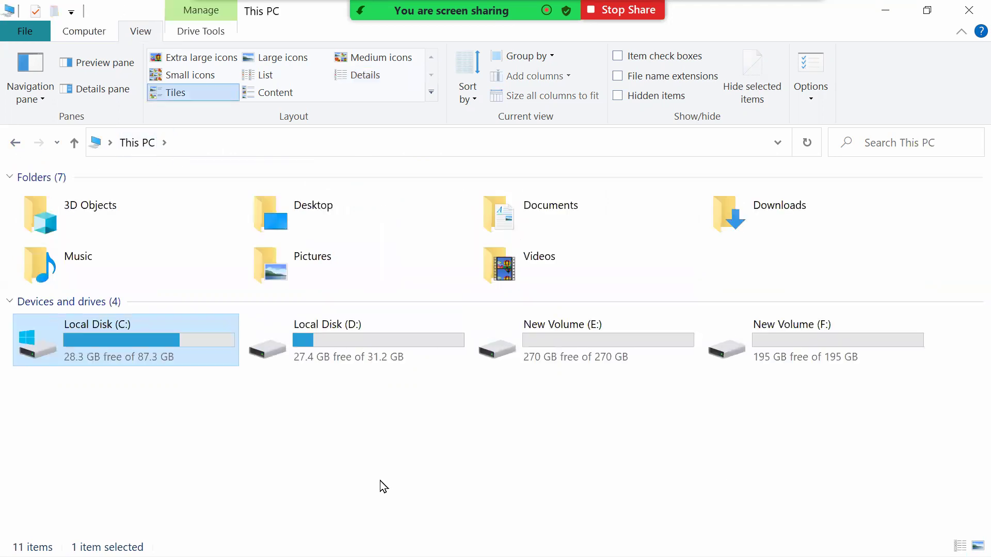
left_click(799, 356)
double_click(798, 356)
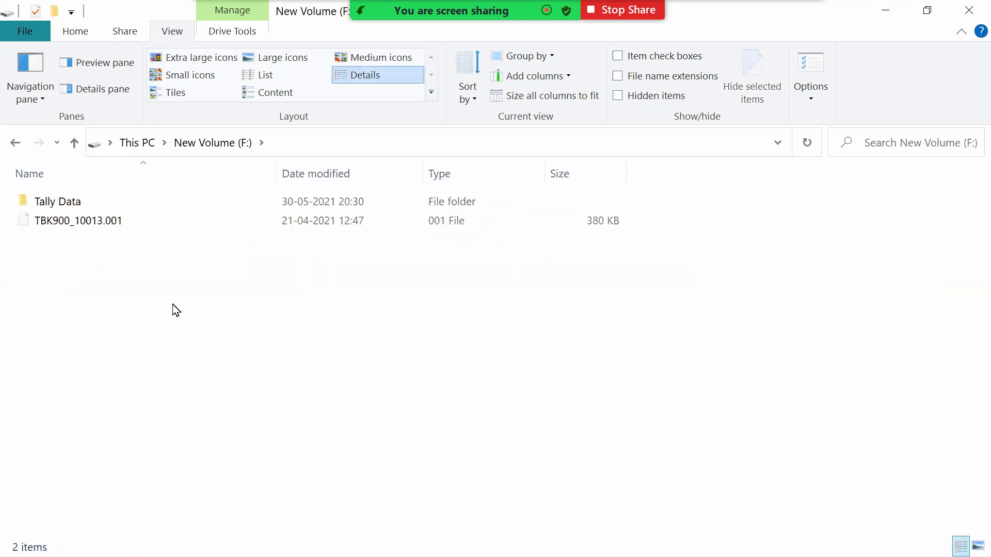
left_click(76, 208)
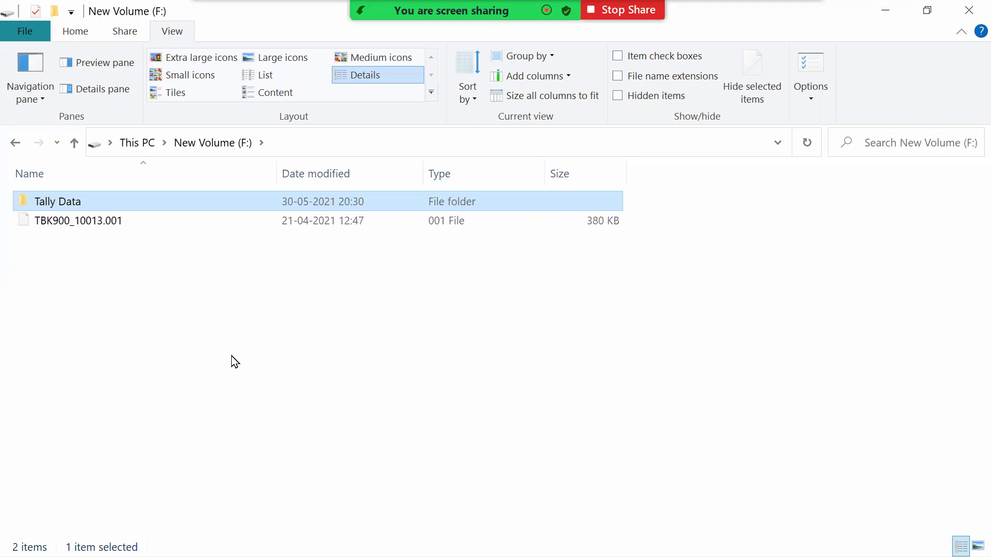
double_click(76, 202)
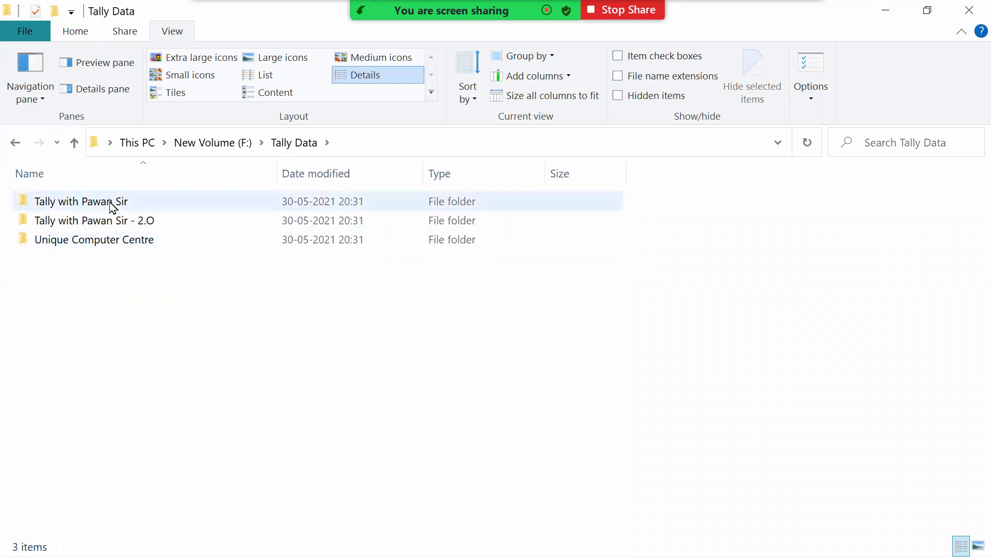
Open the first company's folder in Tally Data and examine its 2018-19, 2019-20 and 2020-21 subfolders.
double_click(144, 204)
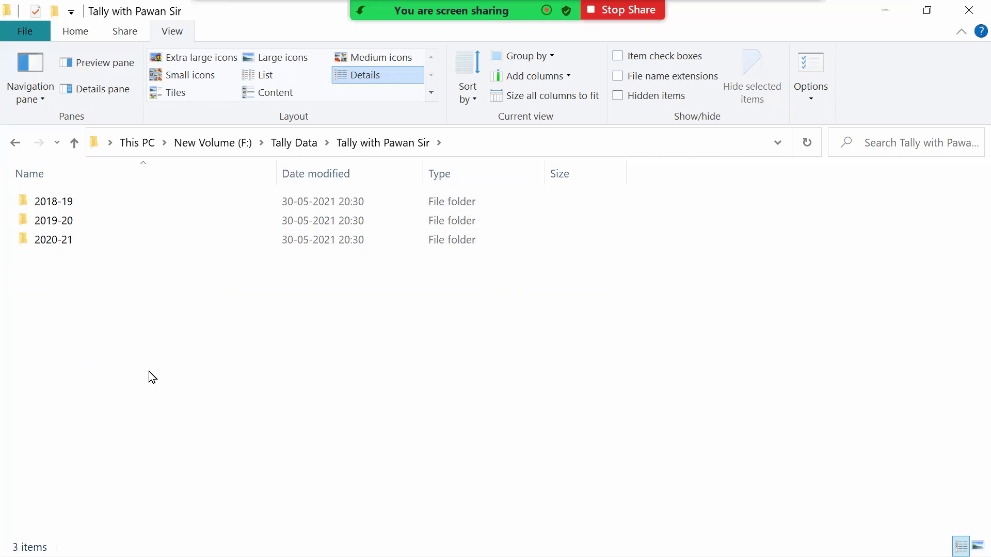
left_click(76, 210)
double_click(76, 211)
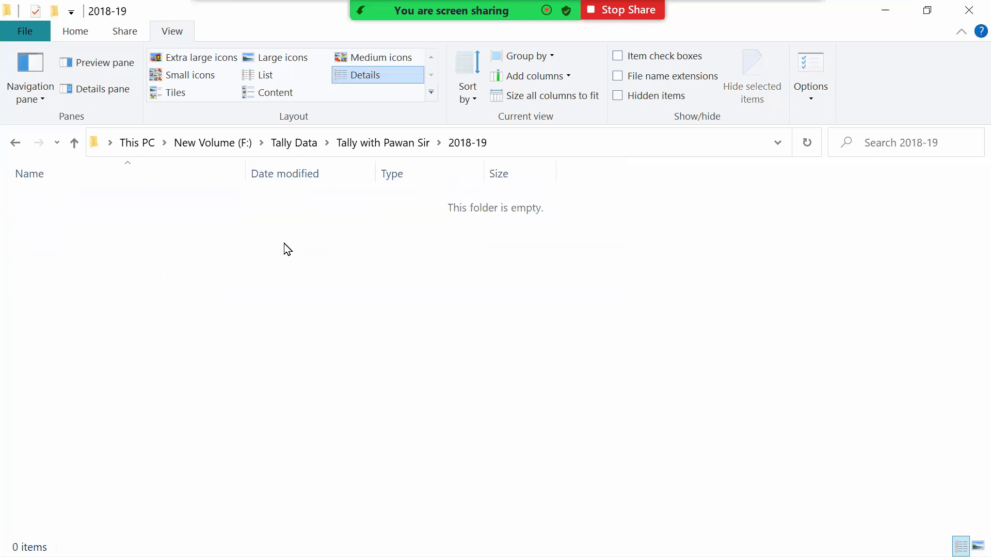
left_click(369, 143)
double_click(67, 224)
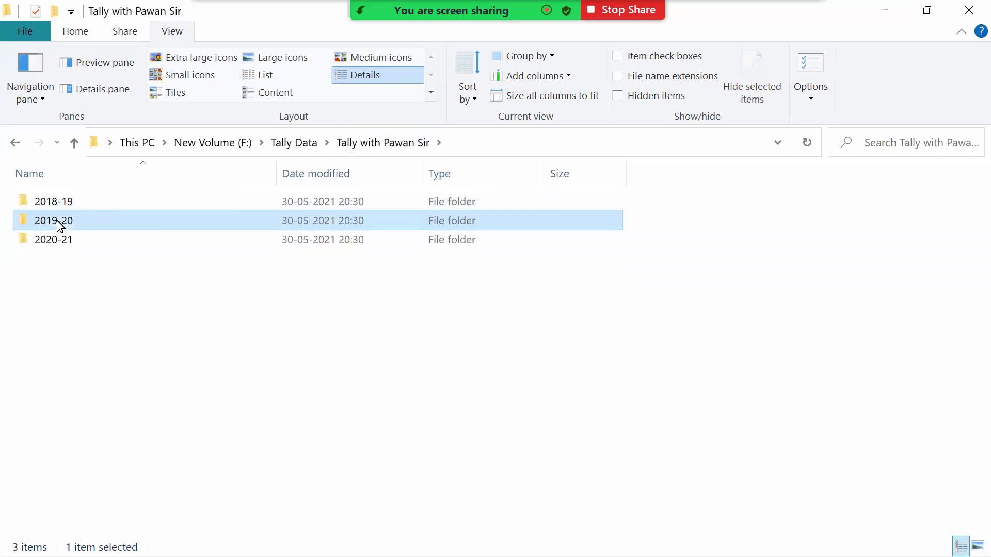
left_click(372, 143)
double_click(44, 246)
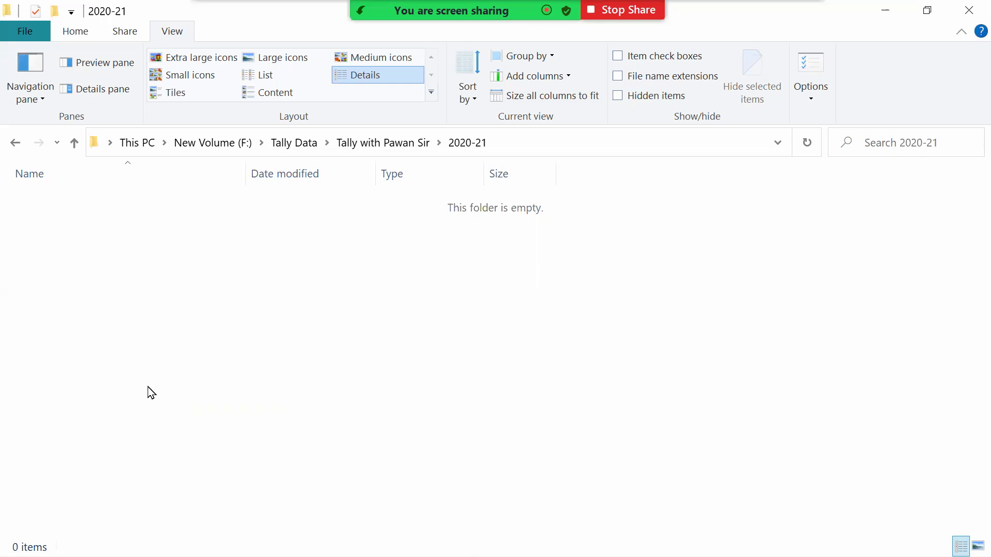
key("alt+Left")
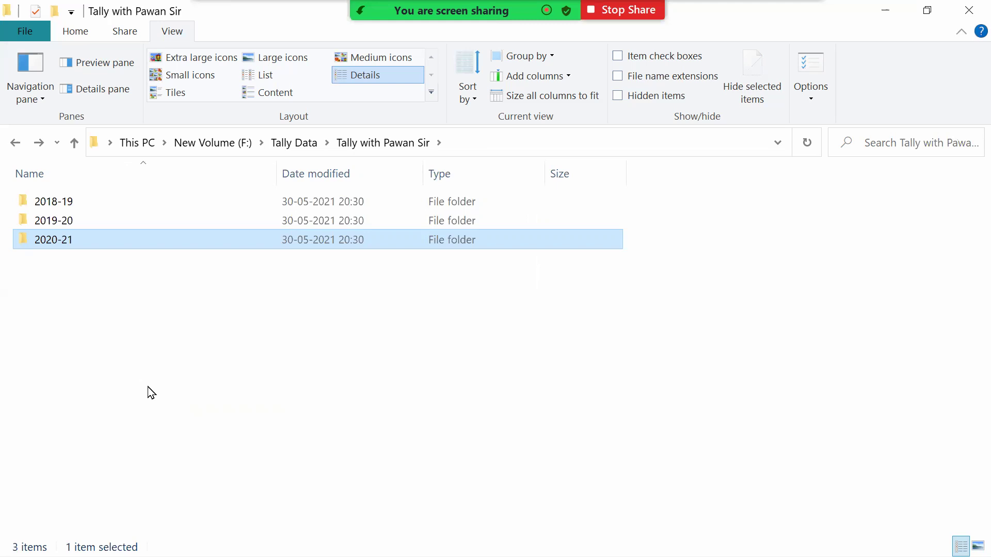
Open a second, maximized File Explorer window and browse to C:\Program Files\TallyPrime\Data.
key("super+e")
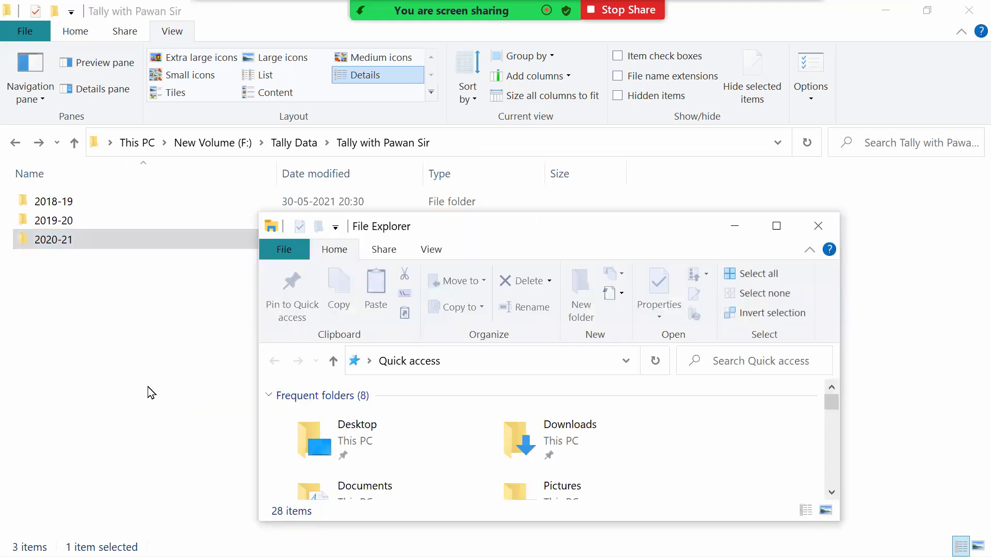
double_click(614, 227)
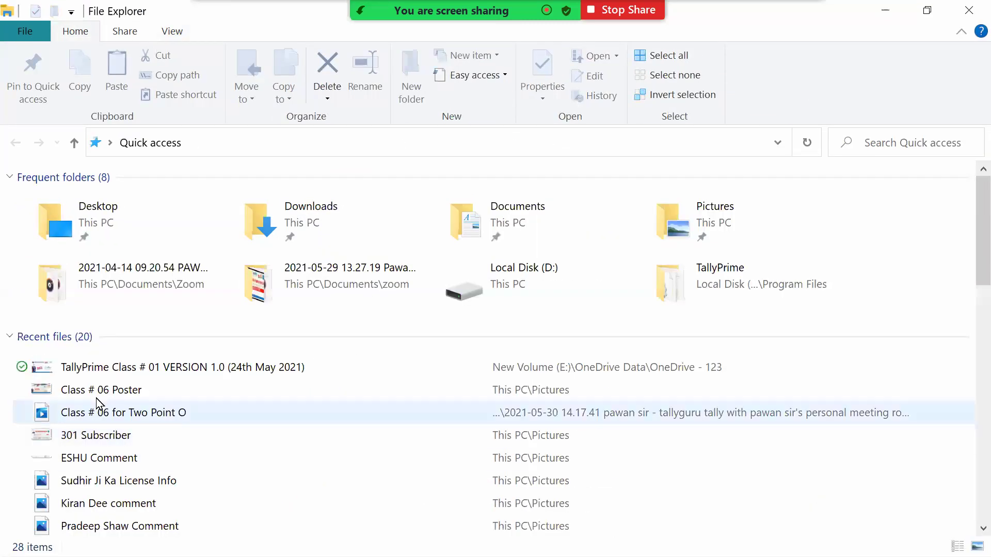
double_click(521, 284)
left_click(135, 143)
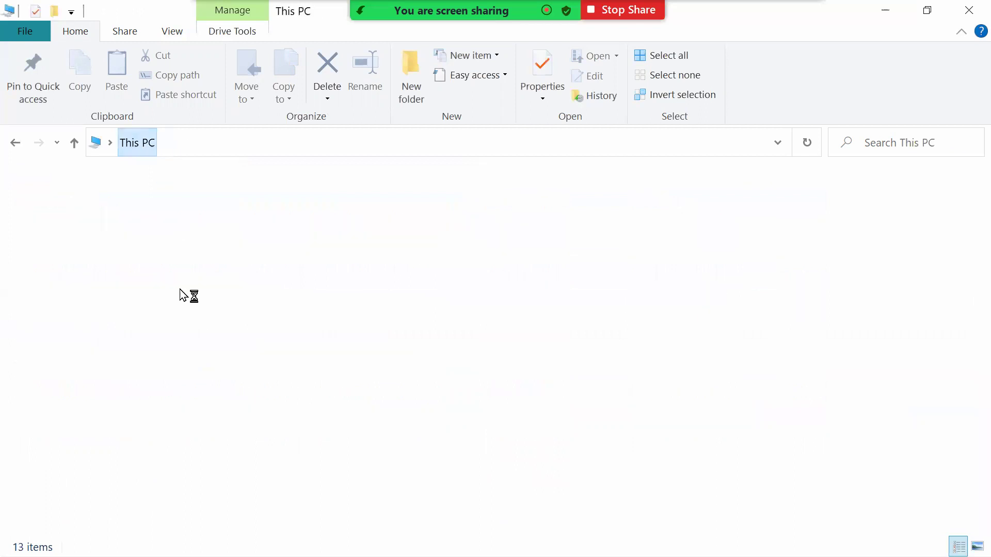
double_click(92, 341)
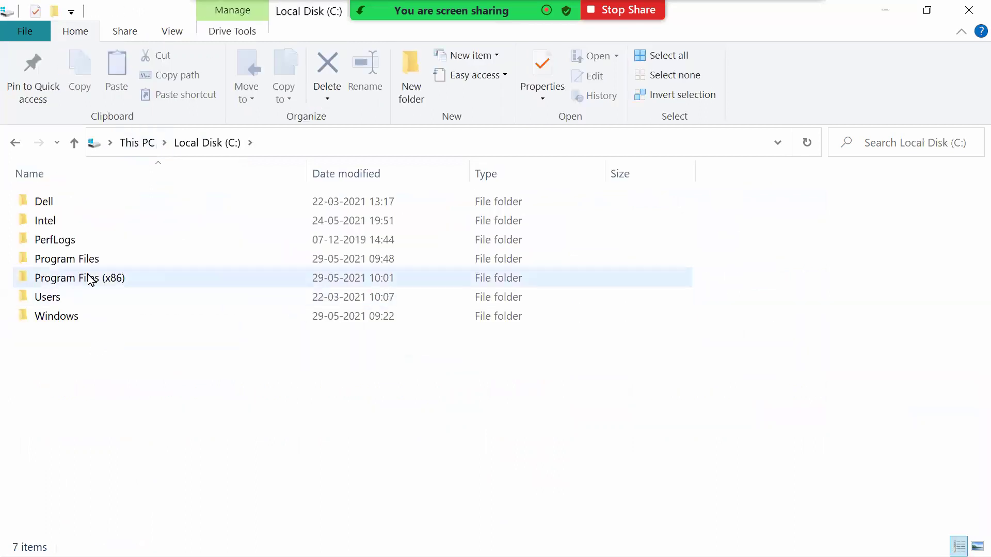
double_click(91, 259)
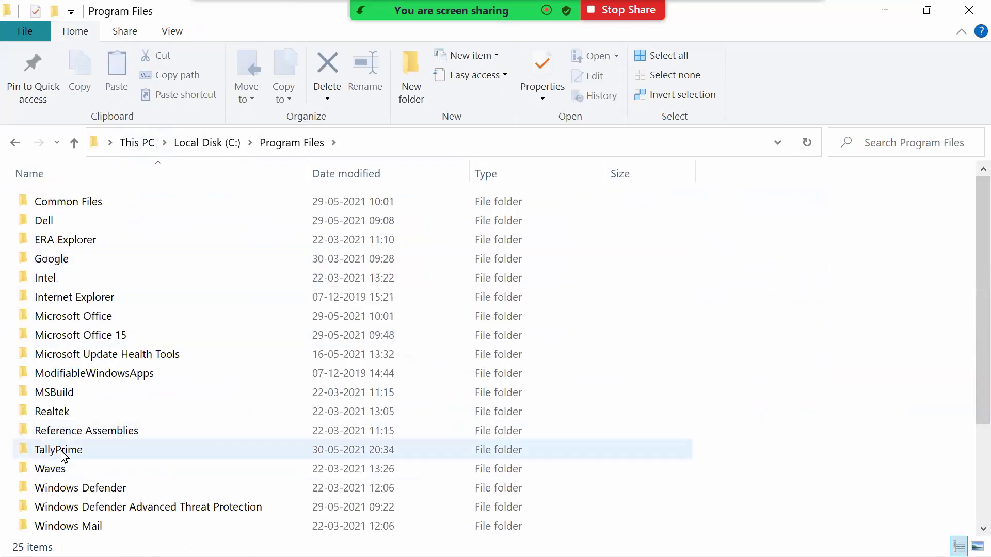
double_click(61, 453)
double_click(156, 211)
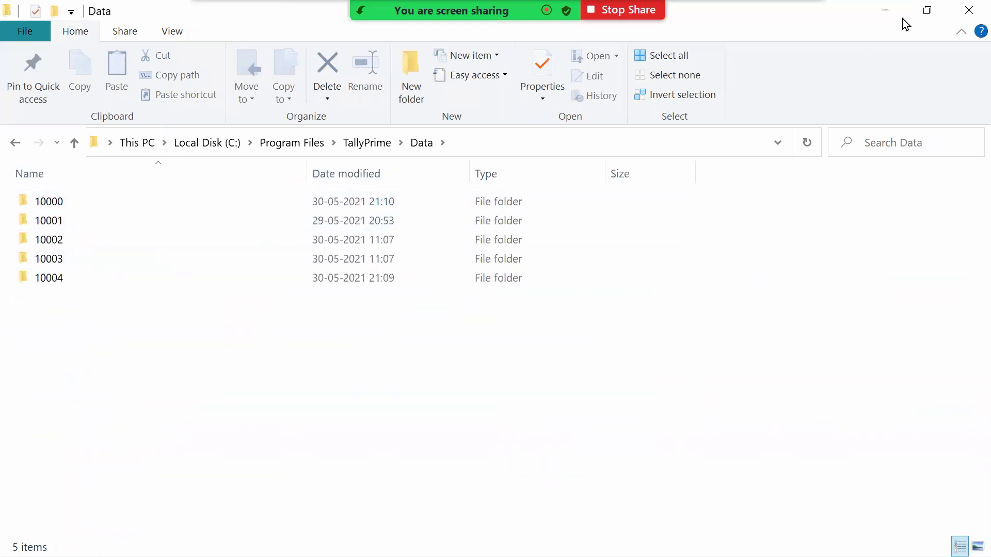
Restore the TallyPrime Data window to a smaller size, collapse its ribbon, and move it lower on the screen.
left_click(927, 10)
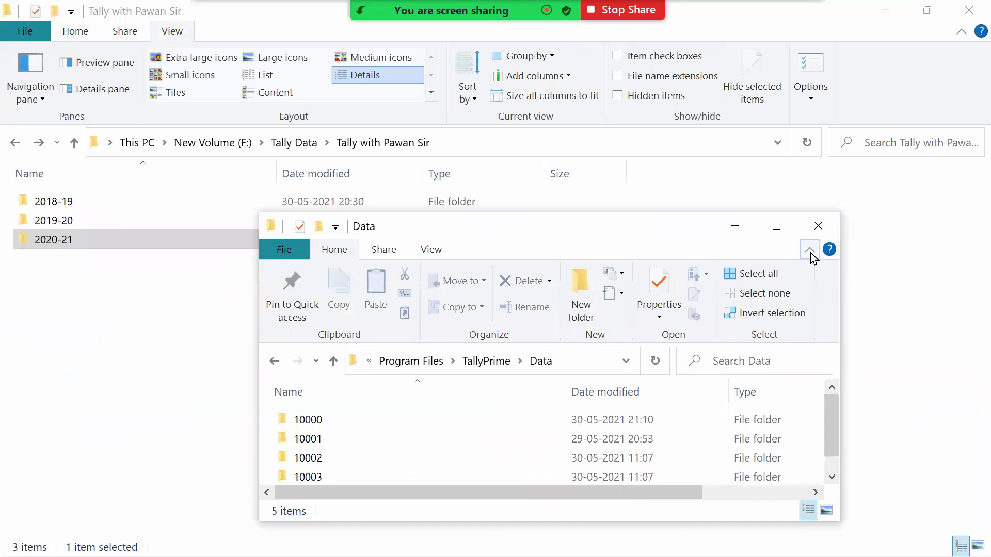
left_click(809, 250)
left_click_drag(621, 236, 580, 313)
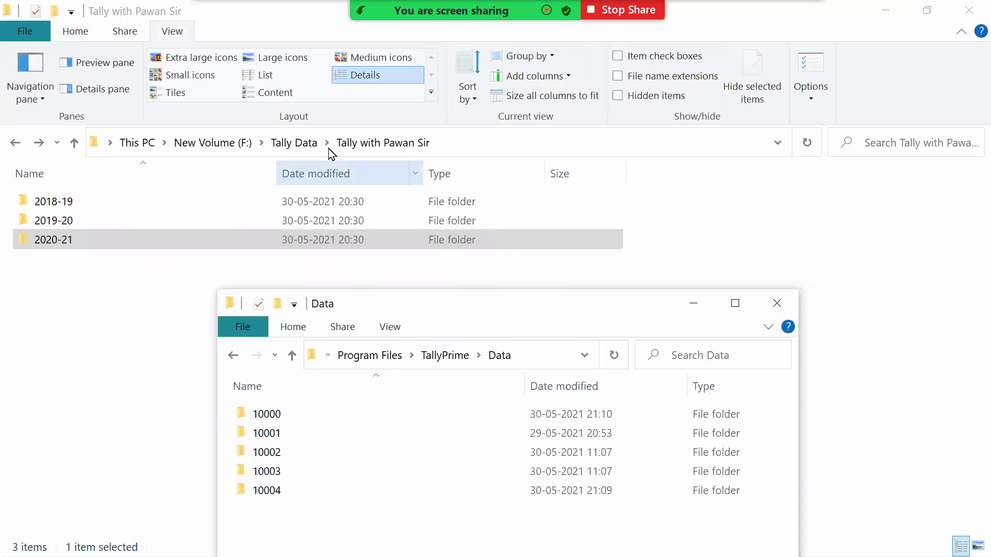
Return the other window to Tally Data, shrink it with its ribbon collapsed, and arrange both windows so their folder lists are visible.
left_click(294, 142)
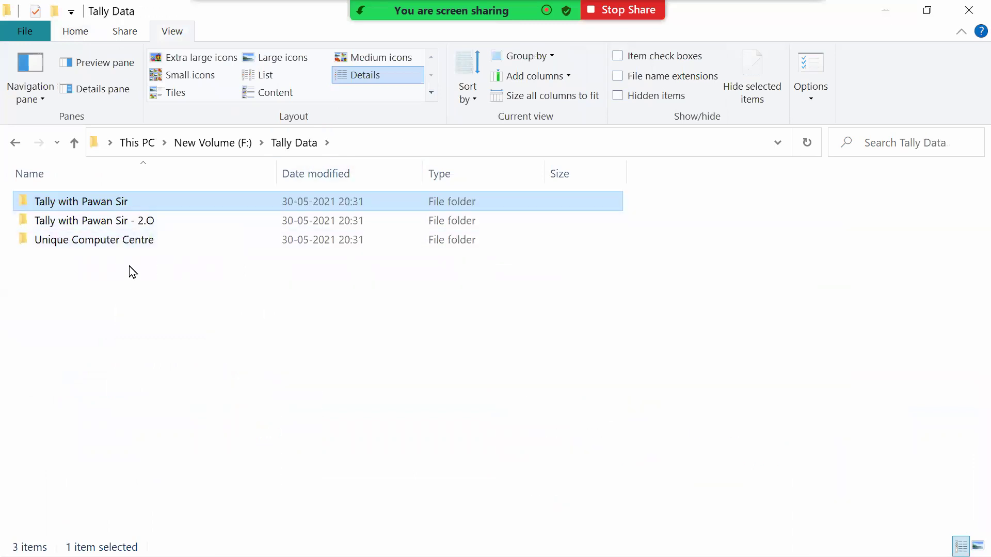
left_click(927, 10)
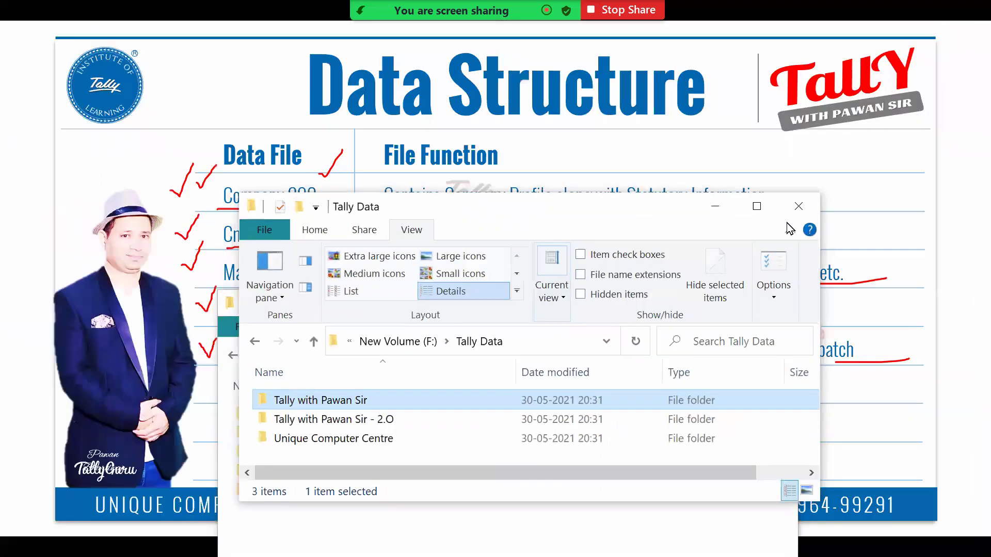
left_click(790, 230)
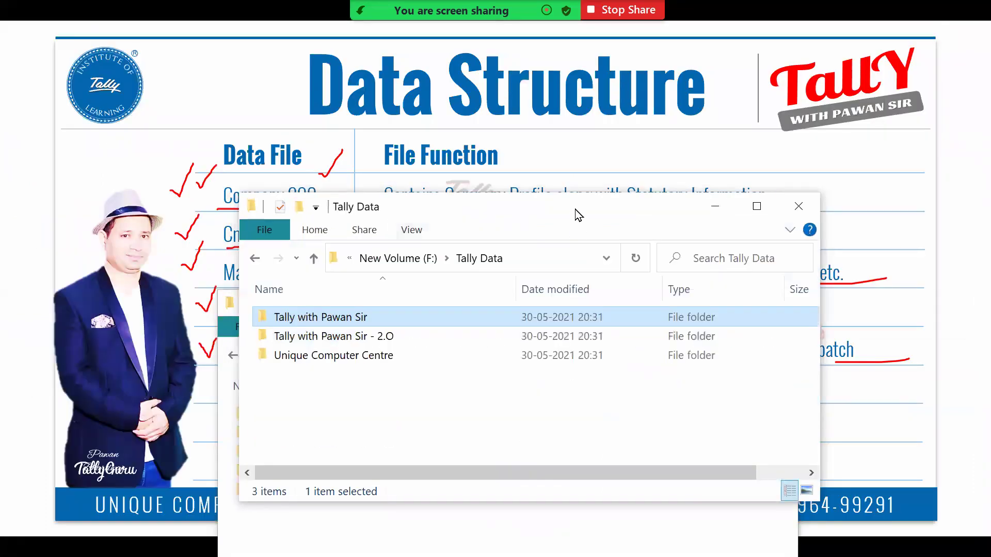
left_click_drag(578, 215, 395, 70)
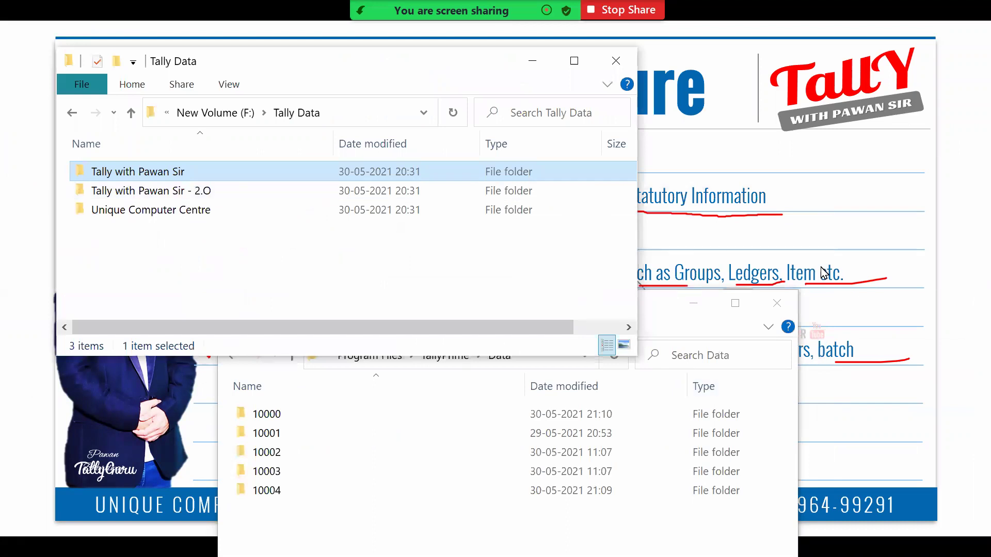
left_click_drag(661, 305, 788, 253)
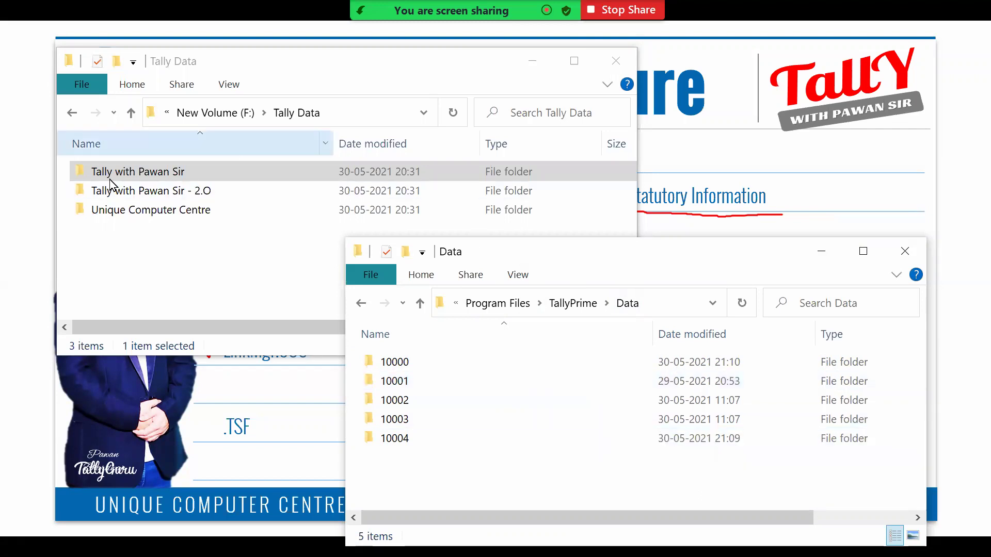
Compare the named company folders in Tally Data with the five-digit folders in TallyPrime's Data folder.
left_click(165, 250)
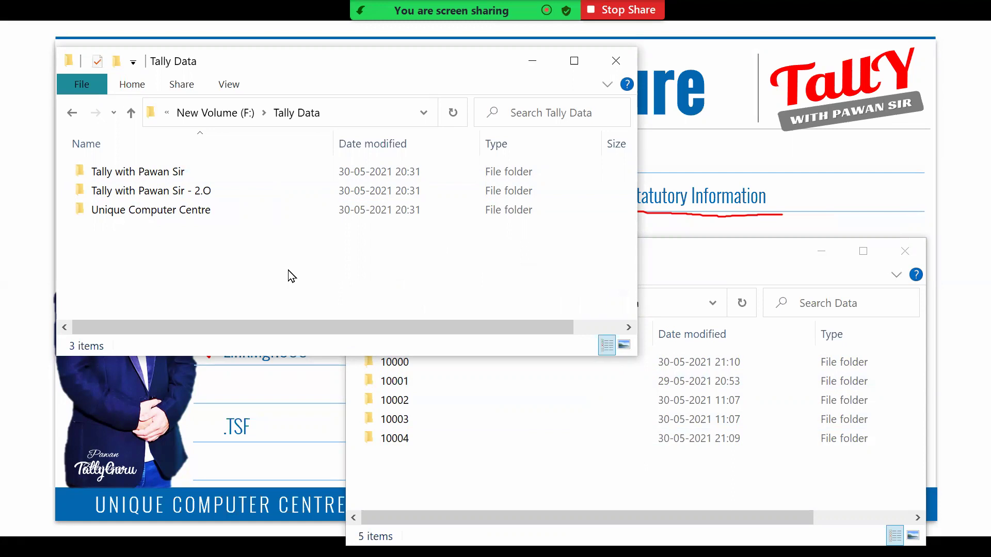
left_click(737, 258)
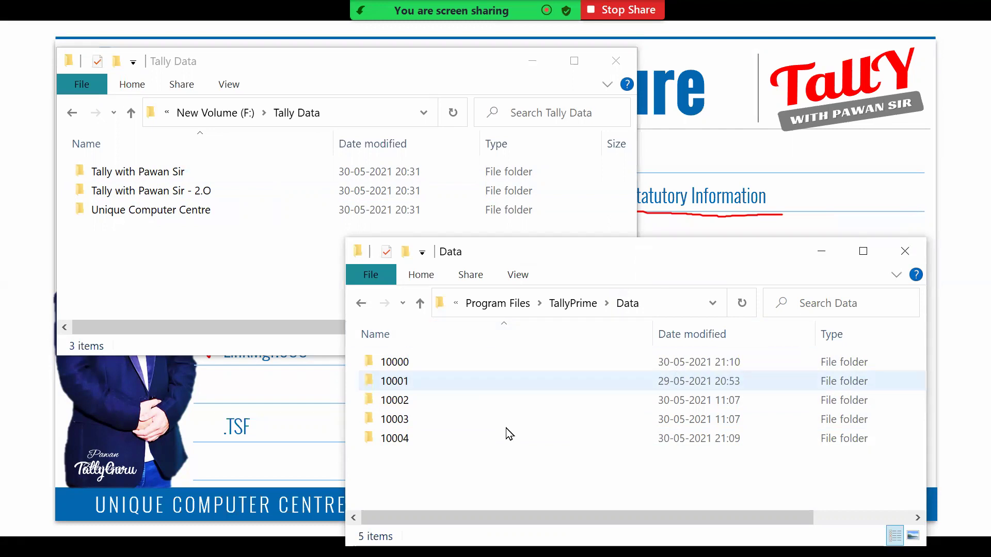
mouse_move(524, 435)
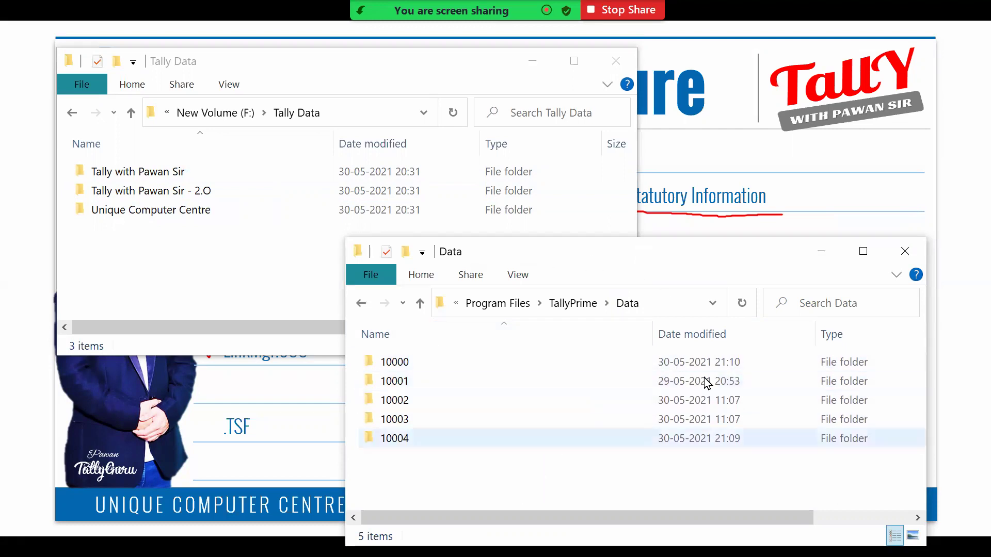
mouse_move(606, 428)
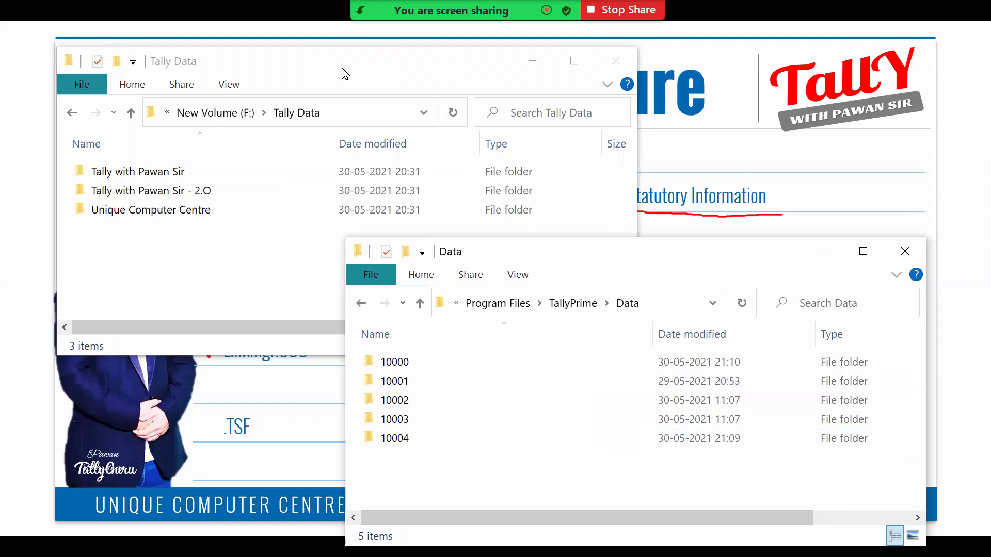
left_click(344, 71)
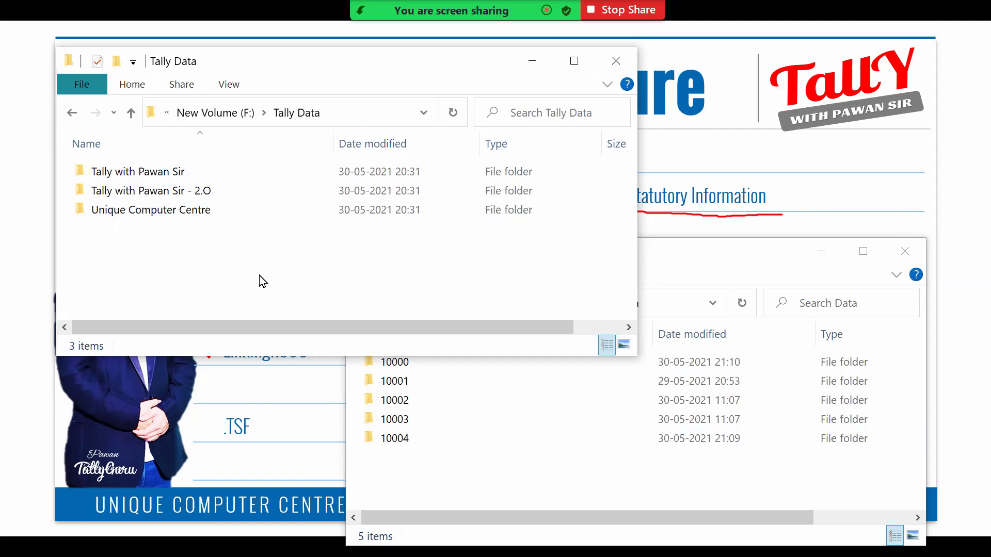
left_click(721, 251)
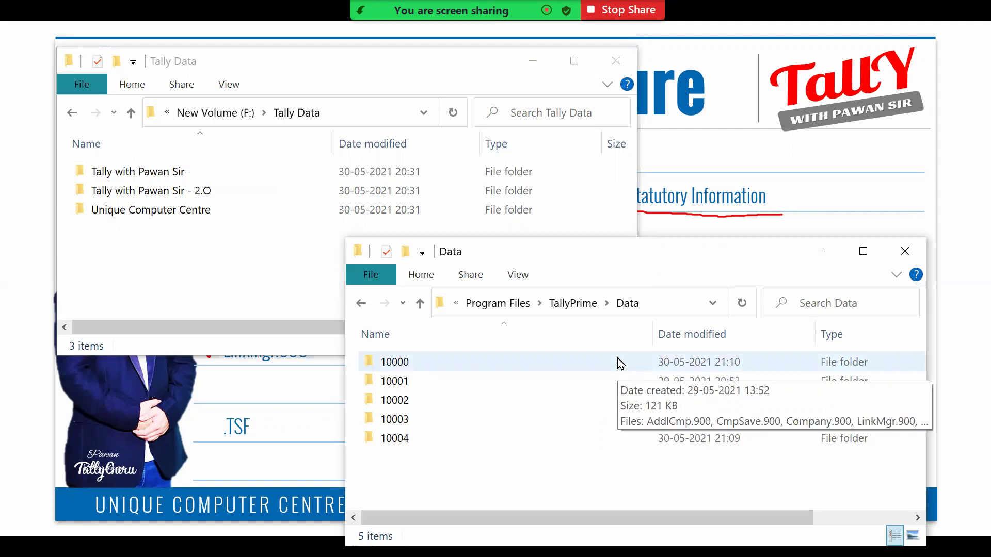
Maximize the Data window with its navigation pane shown, and go up to the TallyPrime program folder.
left_click(863, 251)
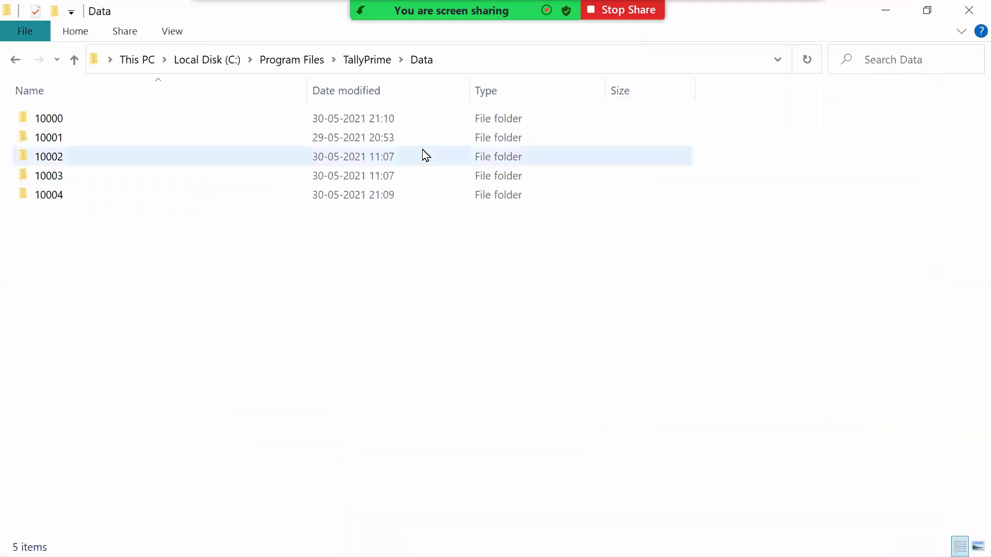
left_click(170, 32)
left_click(36, 101)
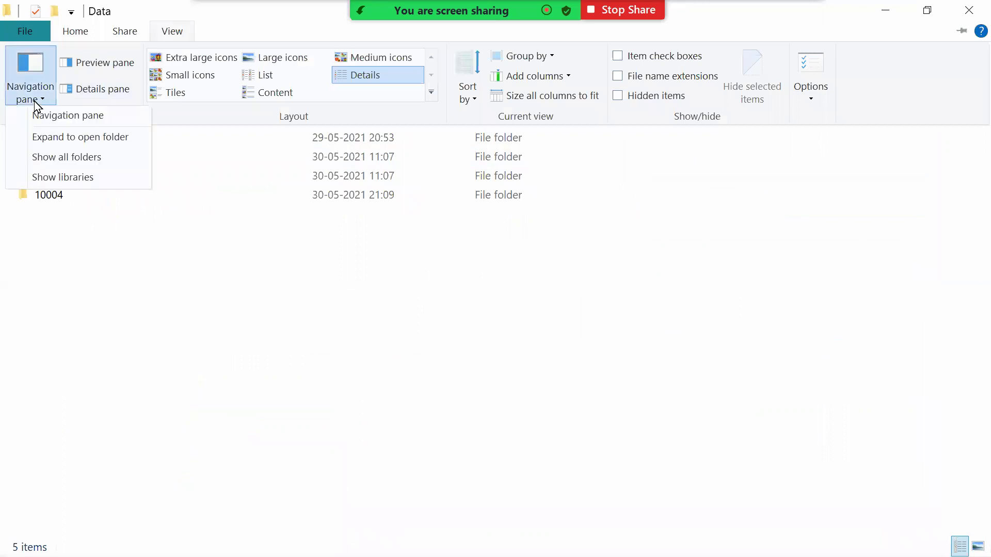
left_click(46, 120)
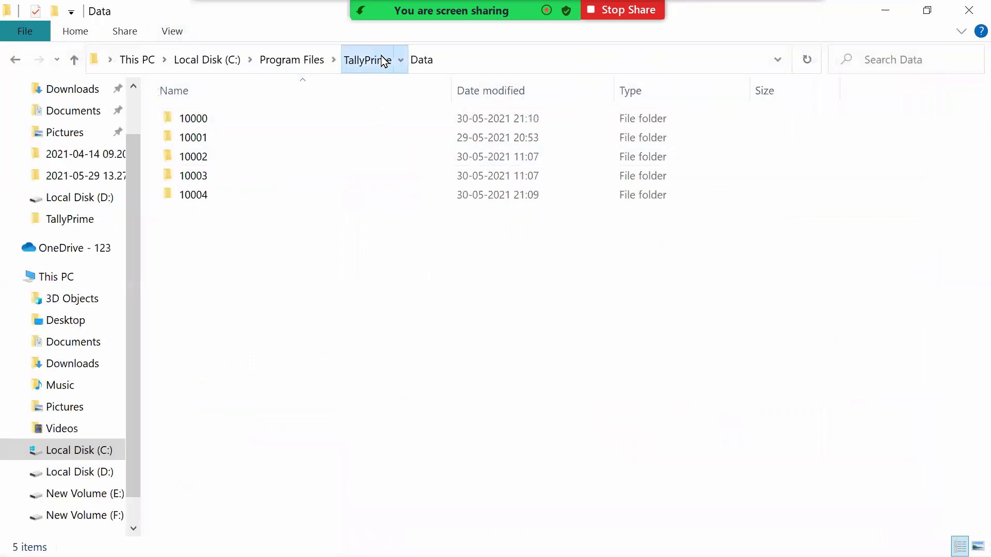
left_click(383, 59)
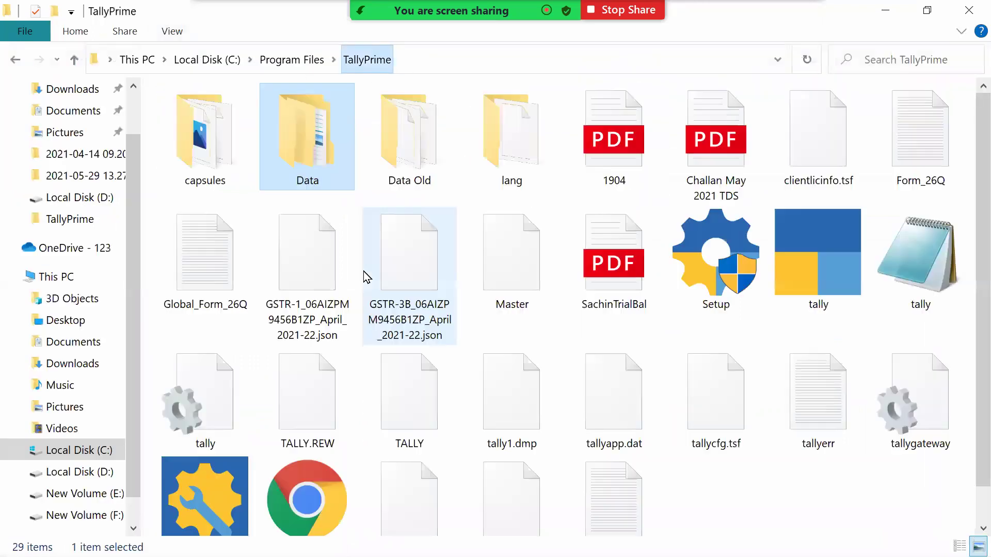
Copy the Data folder in the TallyPrime program folder and open Local Disk (D:).
right_click(315, 141)
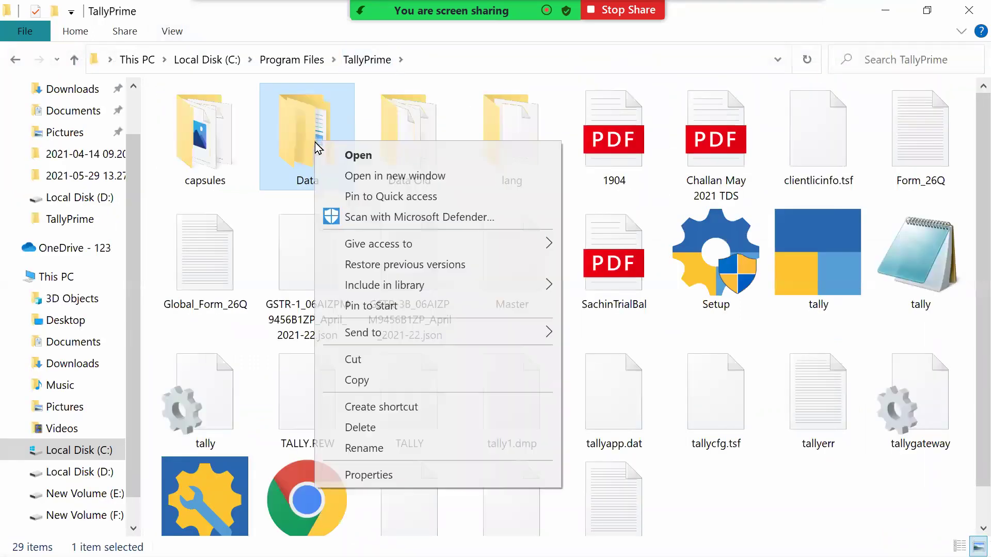
left_click(361, 384)
left_click(111, 275)
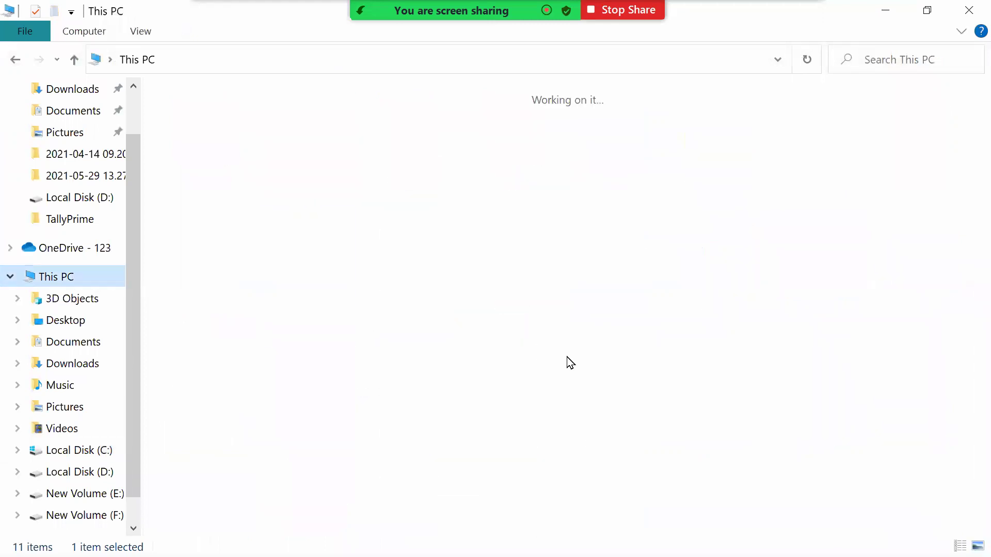
double_click(499, 311)
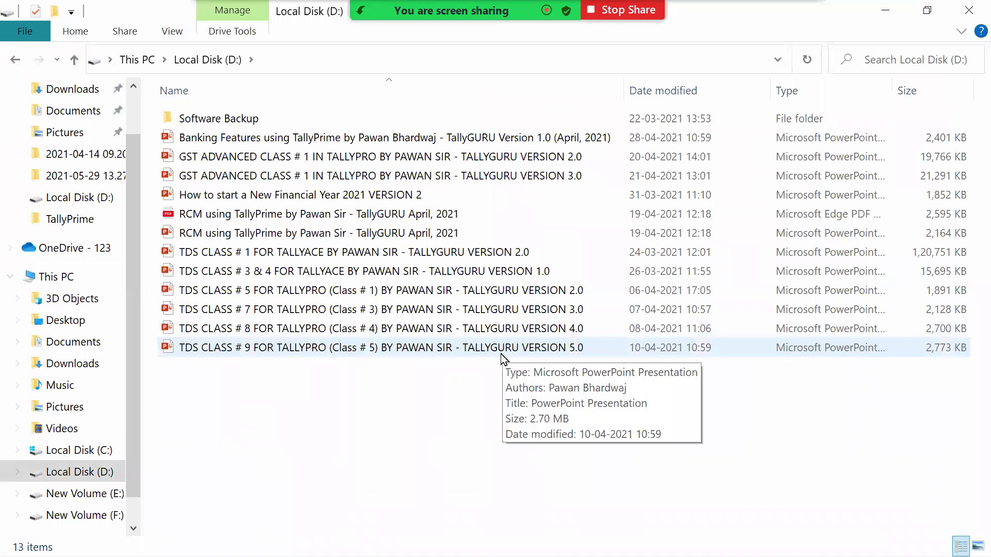
Create a folder on Local Disk (D:) named "Tally Data backup as on 30th May 2021".
left_click(55, 11)
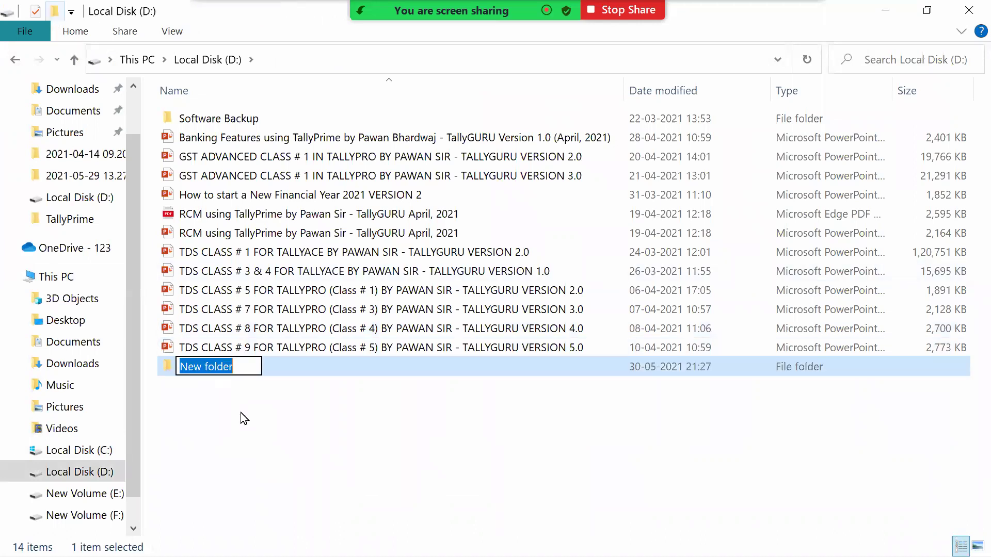
type("Tally D")
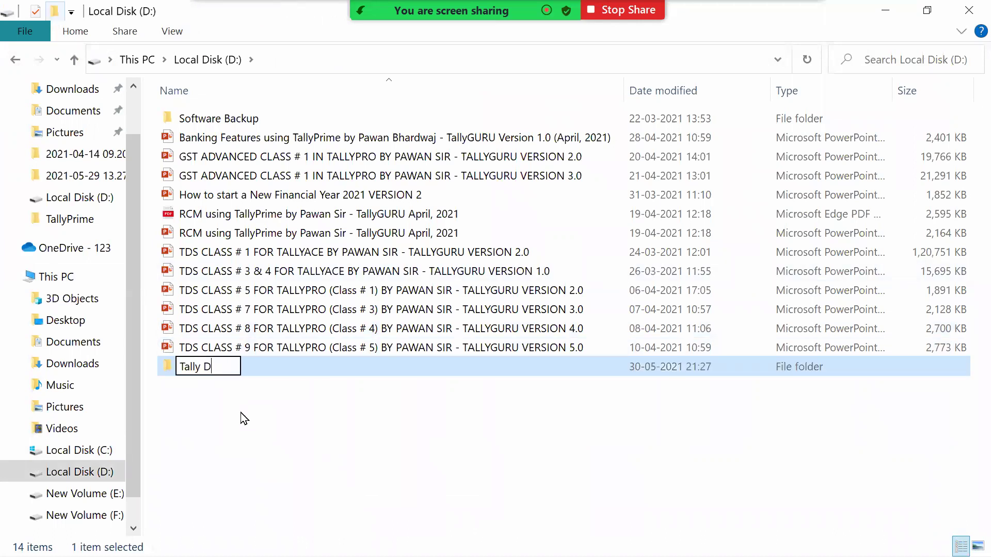
type("ata backup")
key("BackSpace")
key("BackSpace")
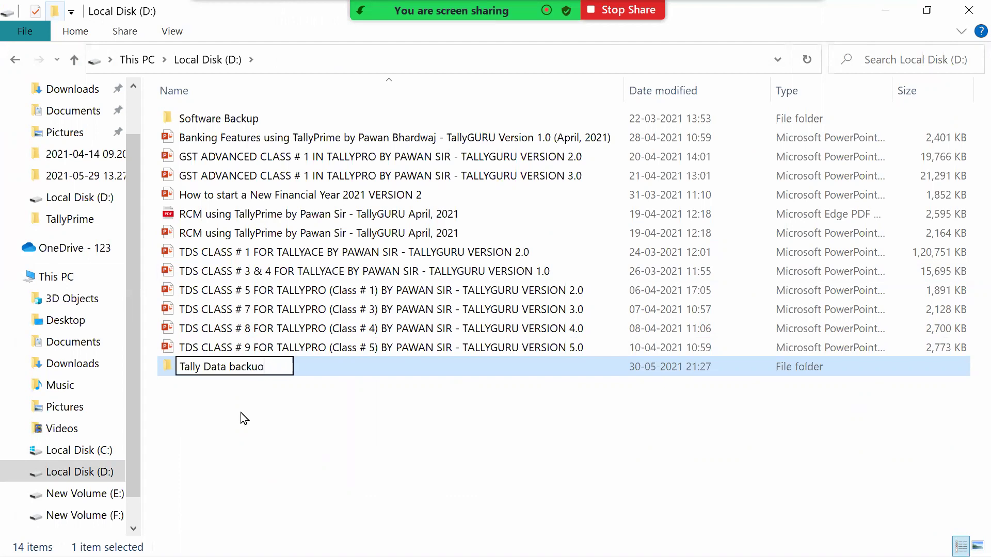
type("p as on ")
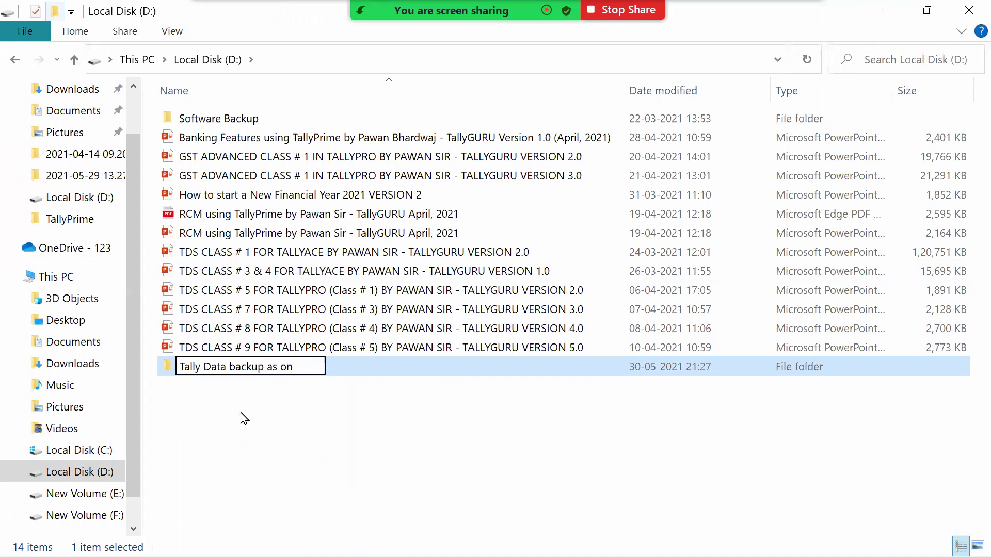
type("30th May 2021")
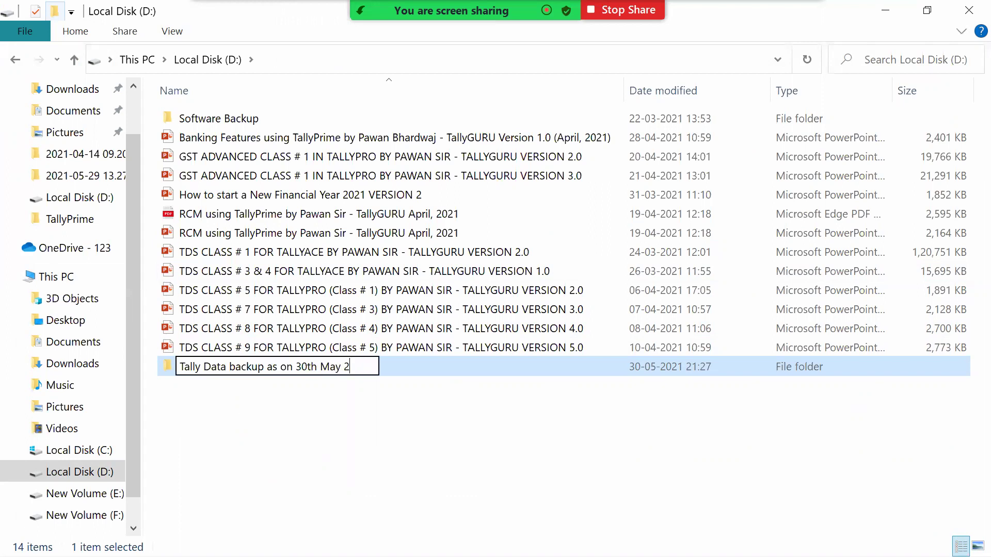
key("Return")
Paste the copied Data folder into the 30th May 2021 backup folder, check its company folders, and return to Local Disk (D:).
key("Return")
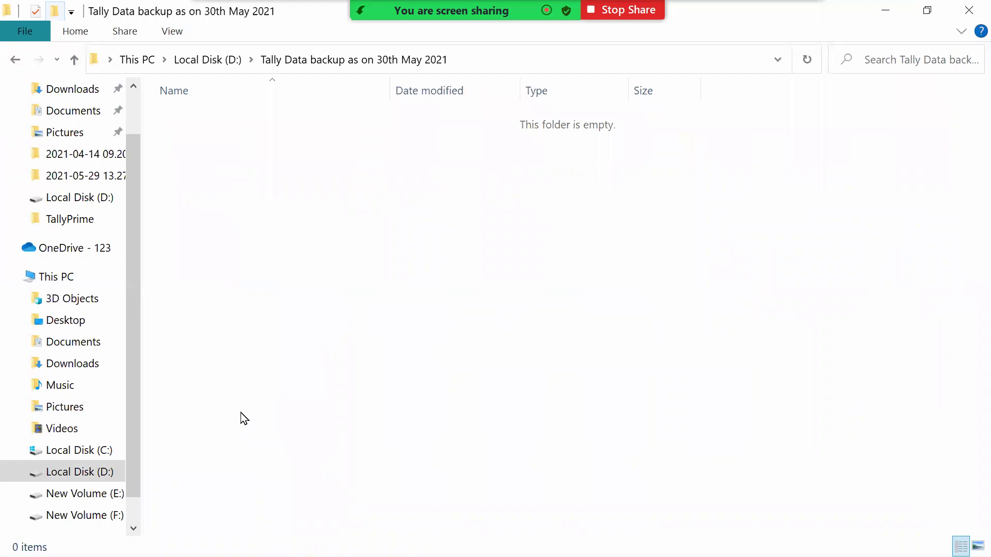
key("ctrl+v")
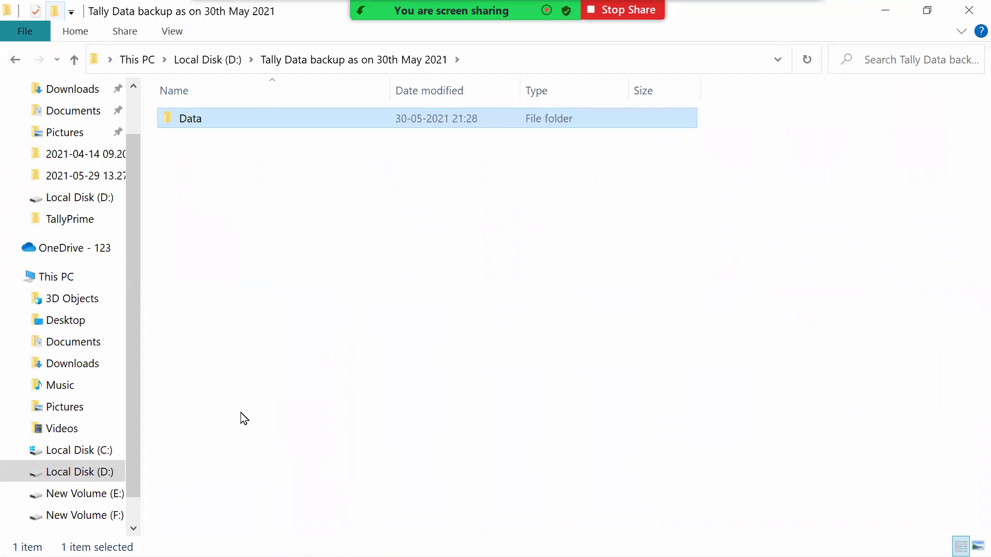
double_click(237, 115)
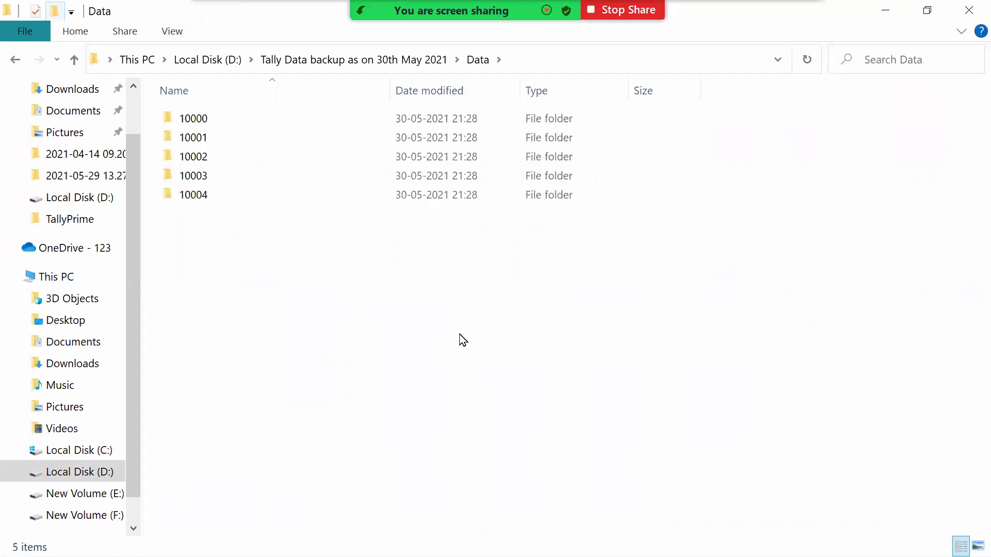
left_click(367, 61)
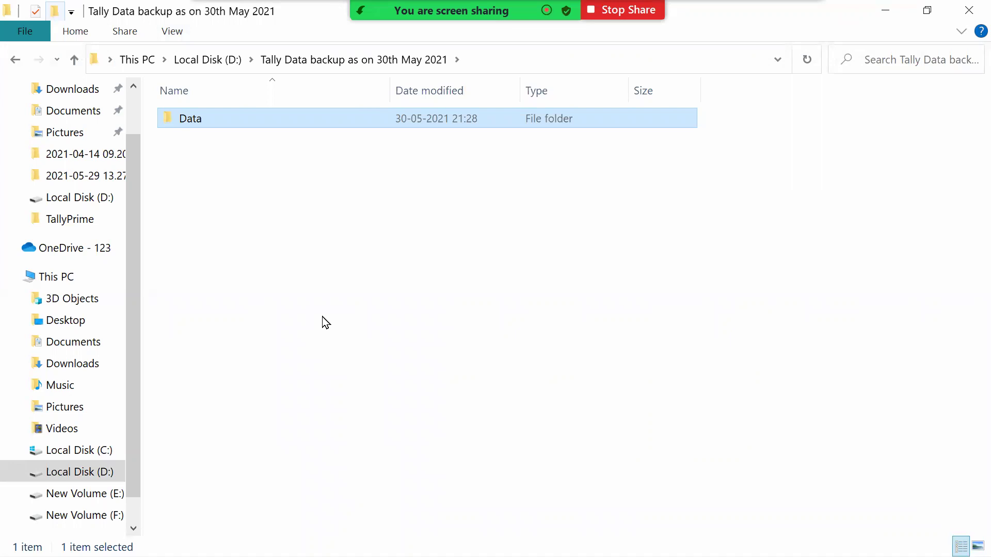
left_click(209, 59)
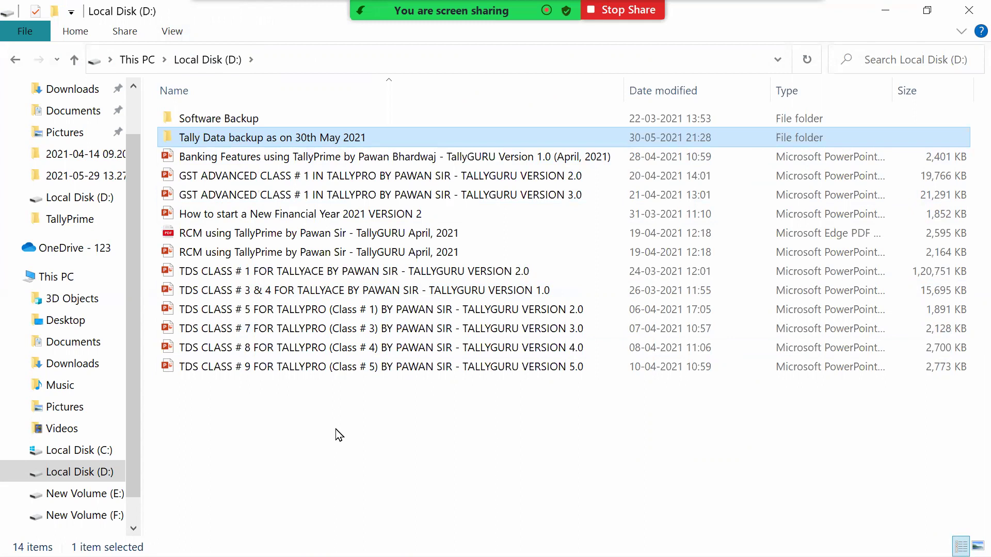
Go back to the TallyPrime folder under Program Files on Local Disk (C:) and copy its Data folder again.
left_click(71, 279)
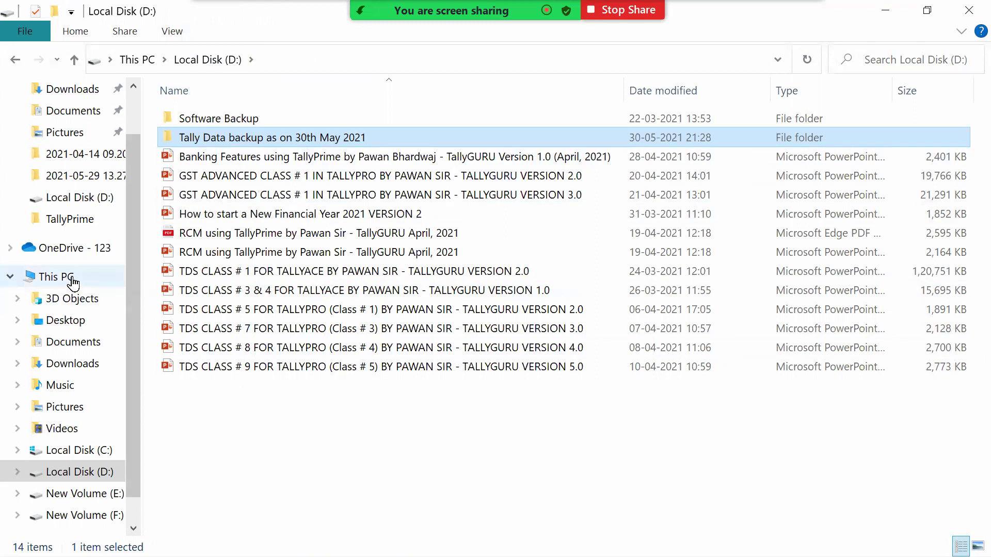
double_click(220, 296)
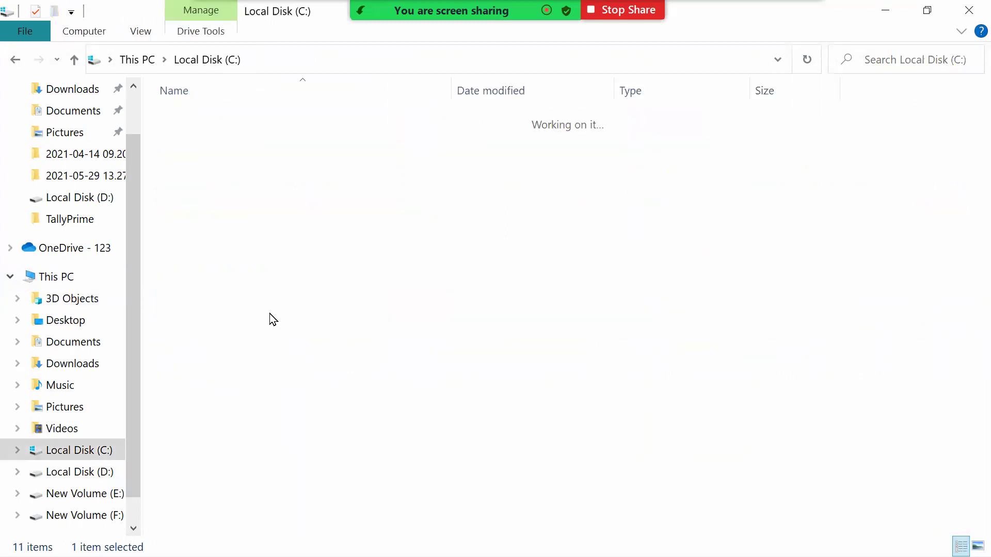
left_click(212, 177)
double_click(212, 177)
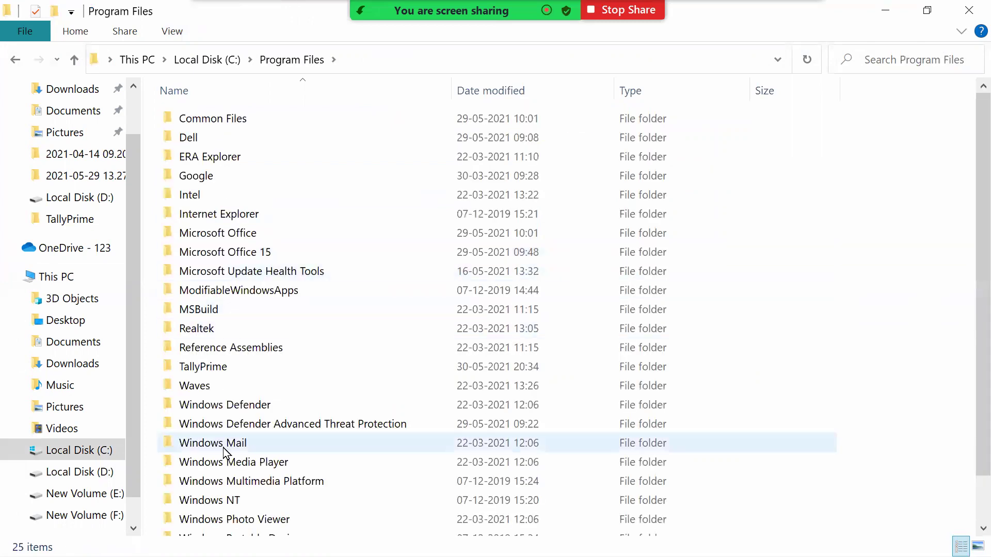
double_click(200, 367)
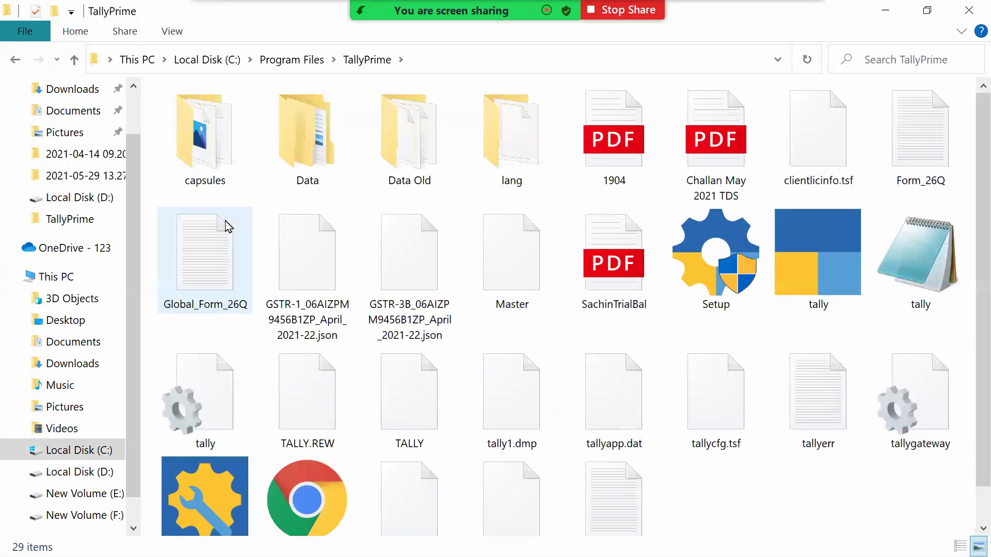
left_click(307, 150)
right_click(307, 150)
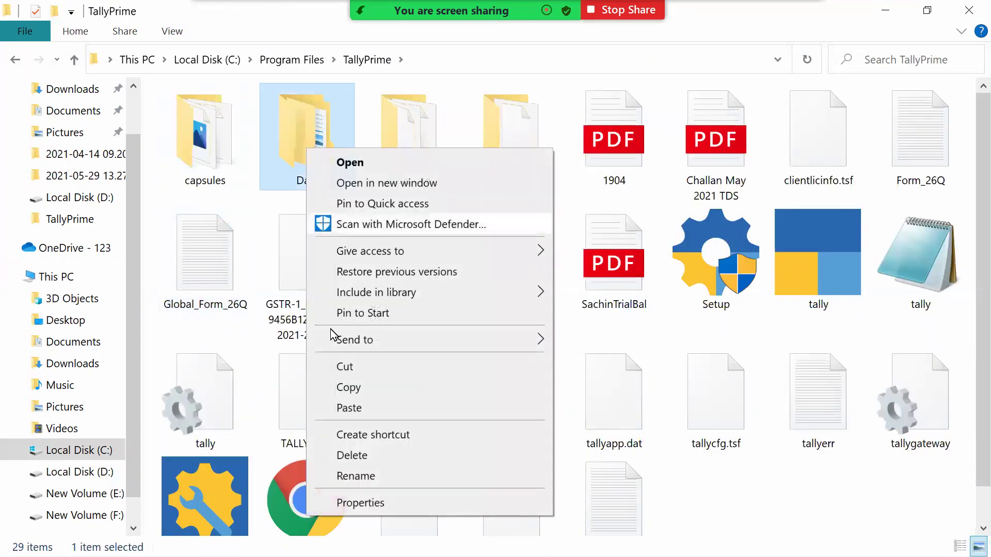
left_click(360, 388)
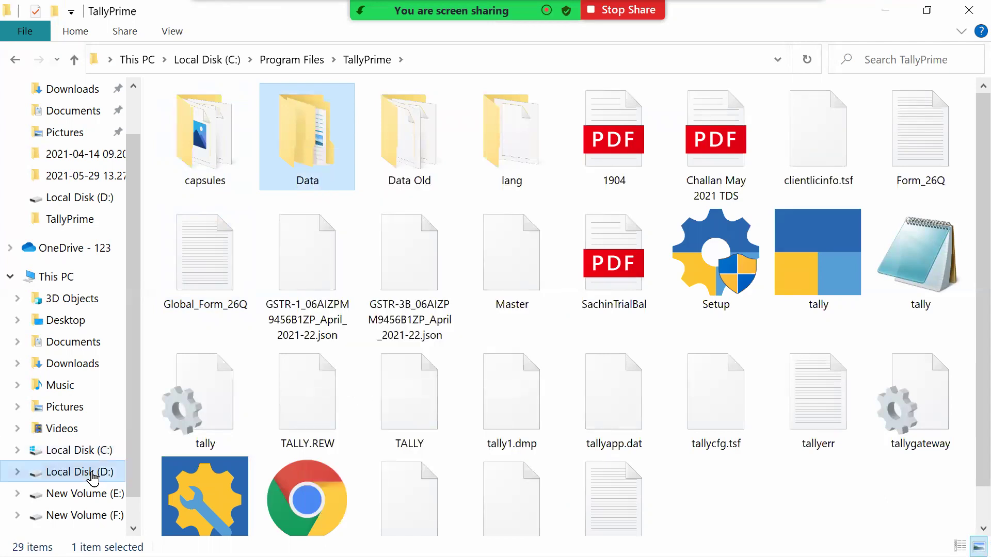
Create a second folder on Local Disk (D:) named "Tally Data backup as on 15th June 2021".
left_click(103, 472)
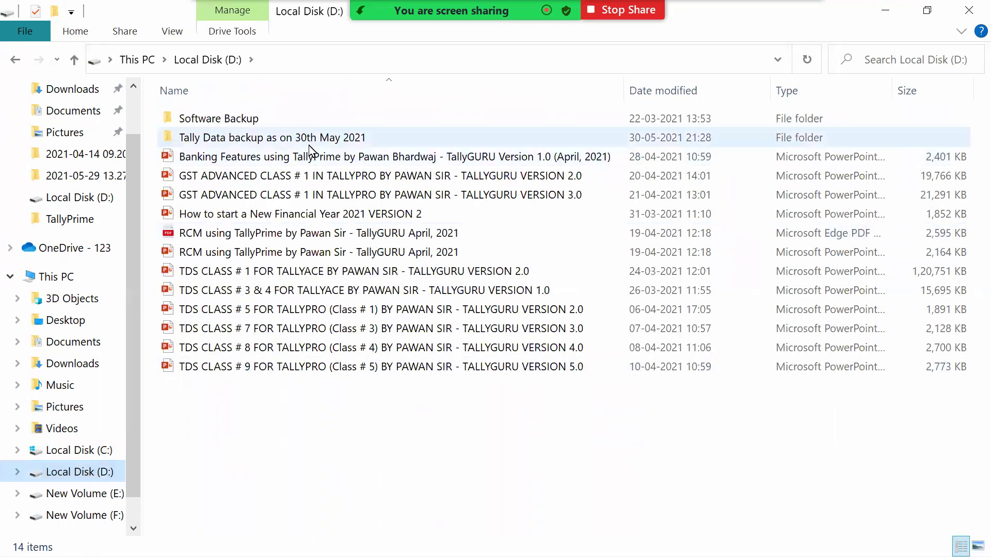
left_click(54, 11)
type("Tall")
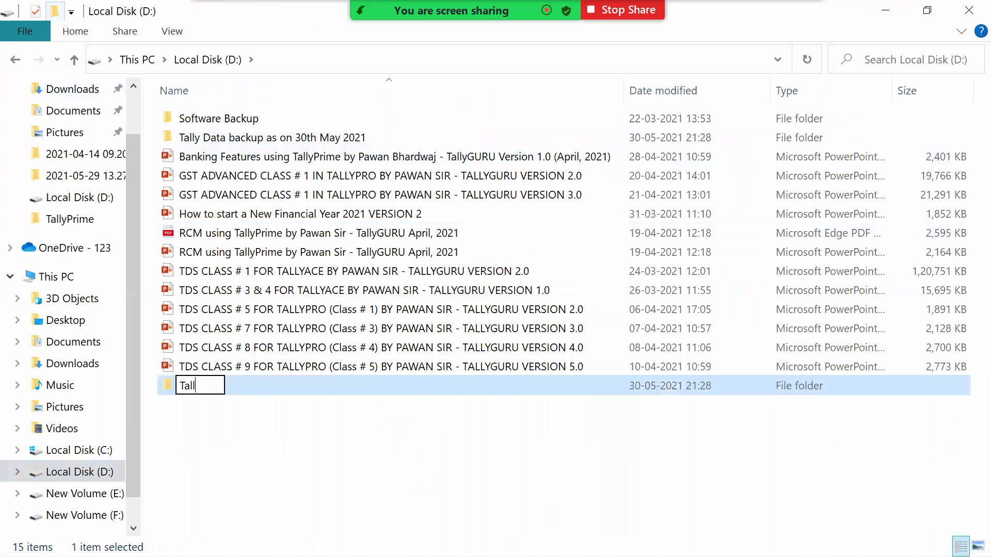
type("y Data backu")
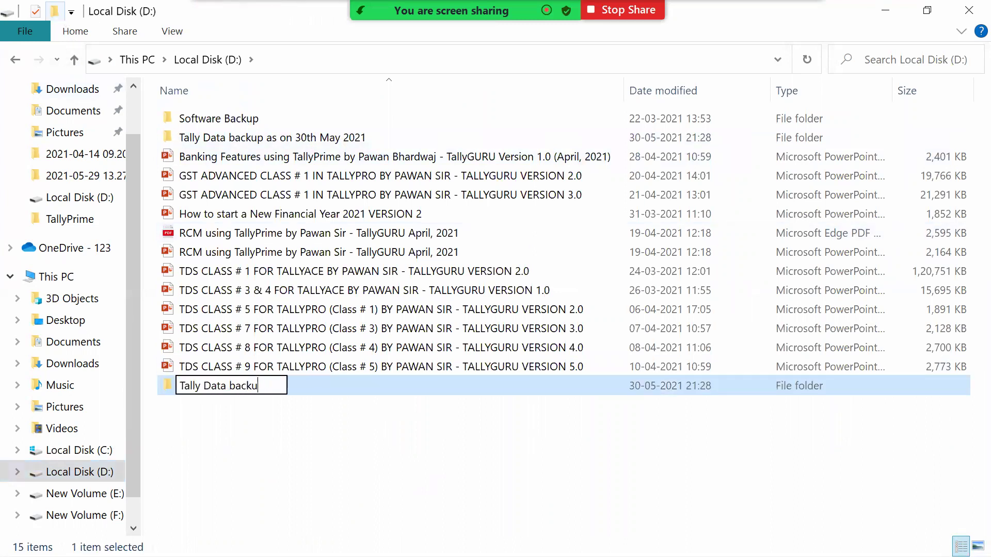
type("p as on 1")
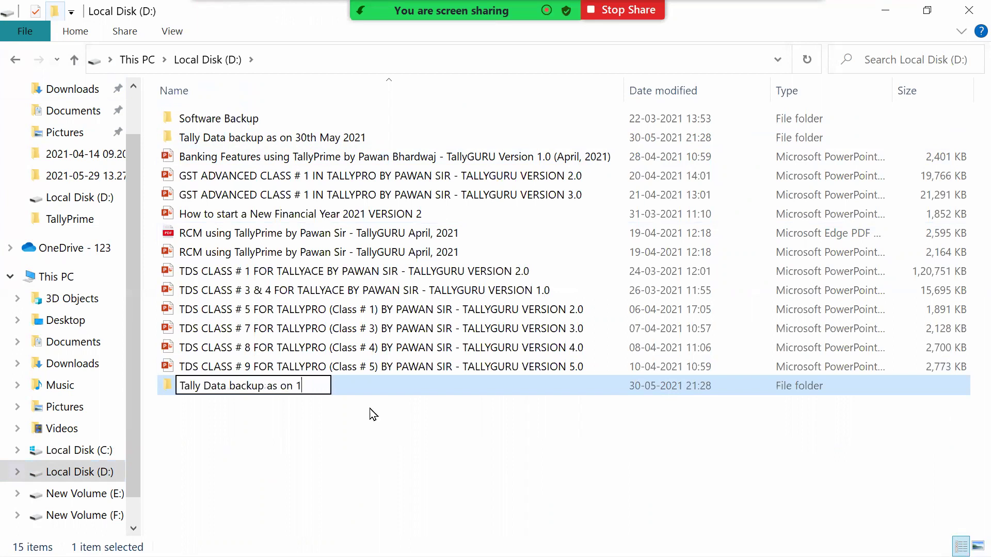
type("5th June 2021")
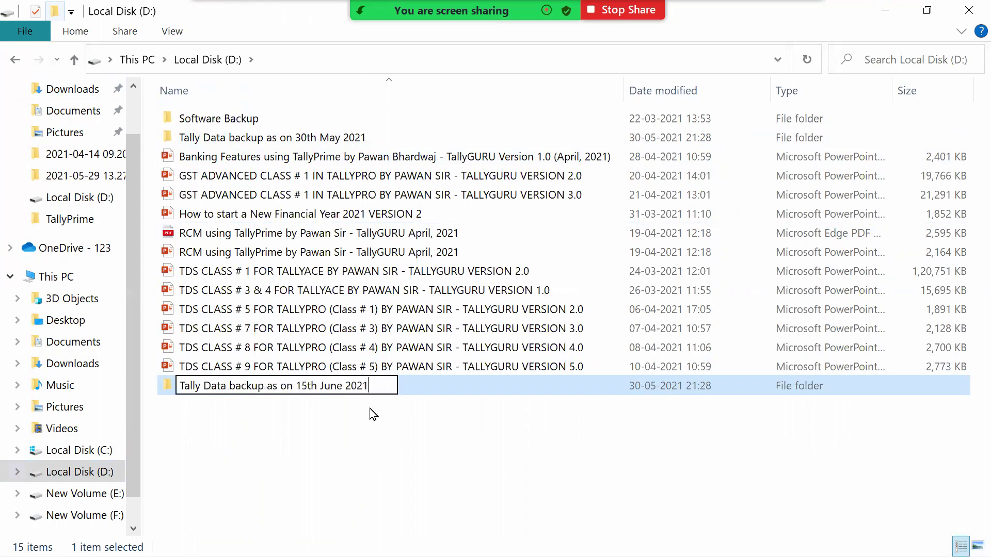
key("Return")
Paste the copied Data folder into the 15th June 2021 backup folder and return to Local Disk (D:).
key("Return")
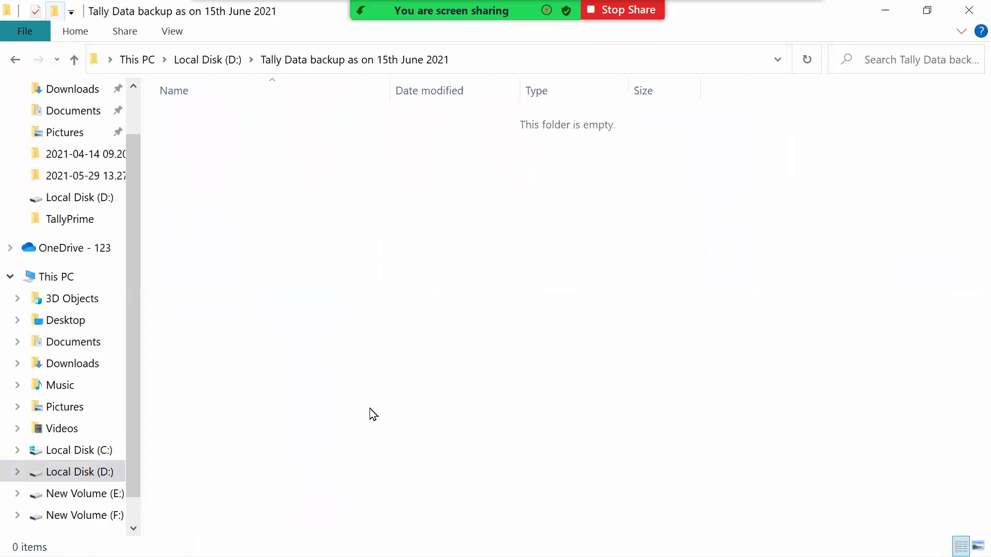
key("ctrl+v")
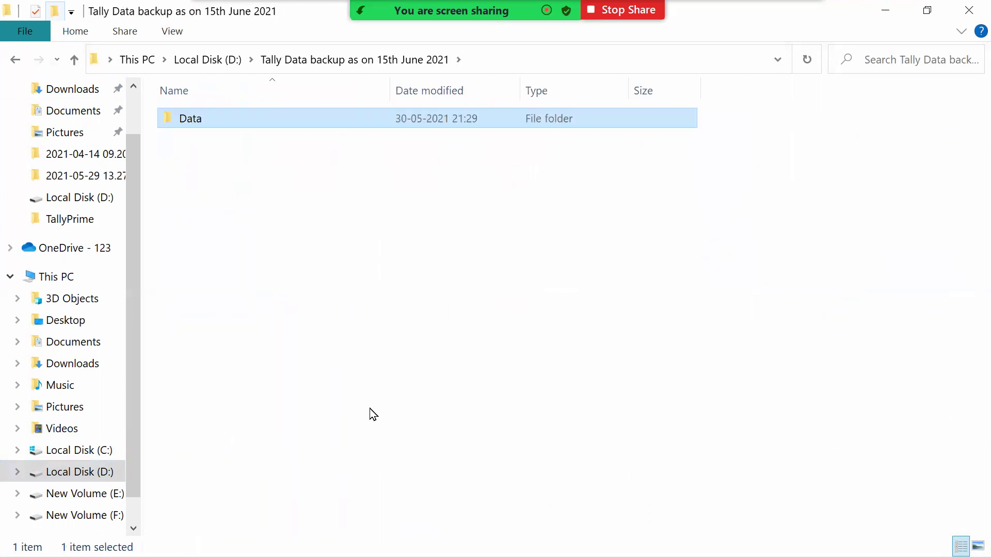
key("BackSpace")
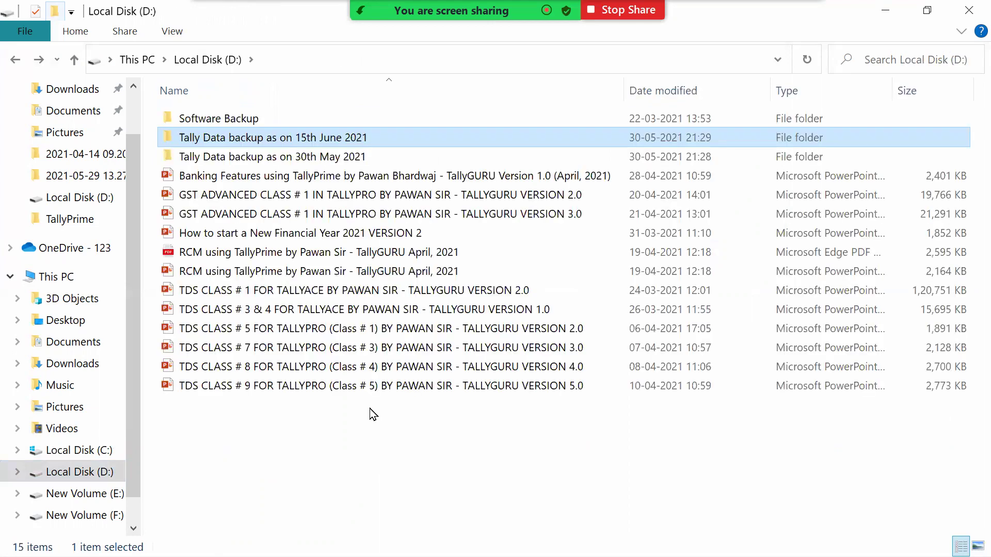
Switch to the presentation's Data Structure slide and advance to the next slide.
key("alt+Tab")
key("alt+Tab")
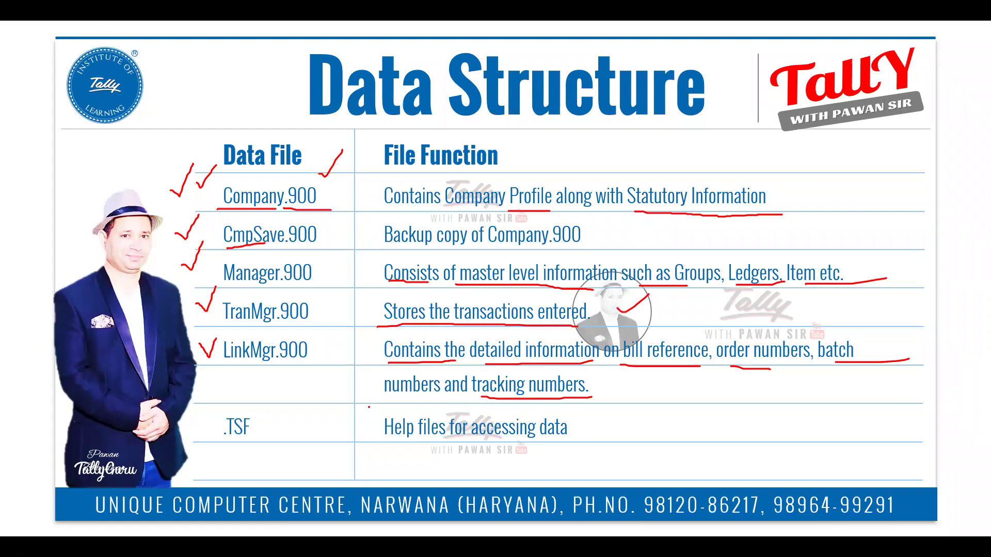
key("Right")
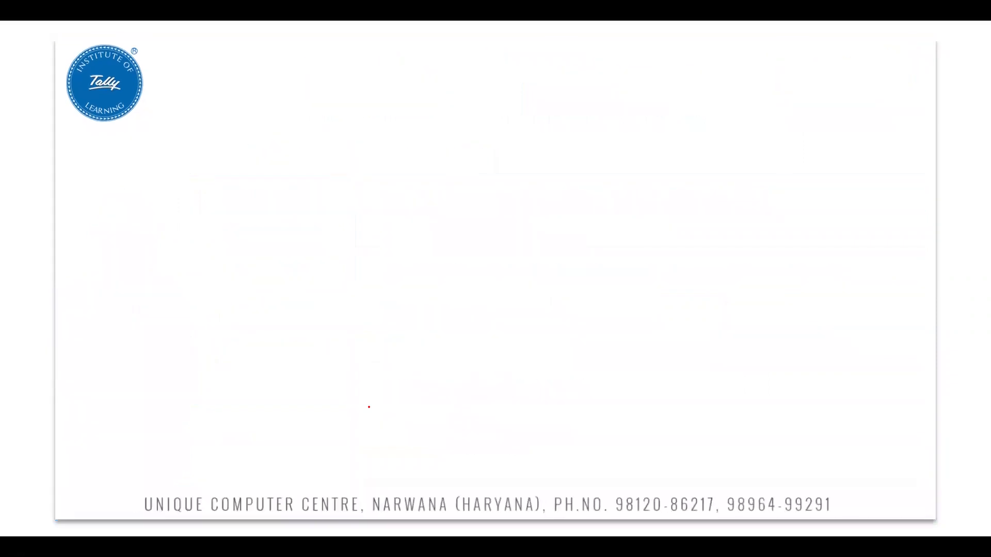